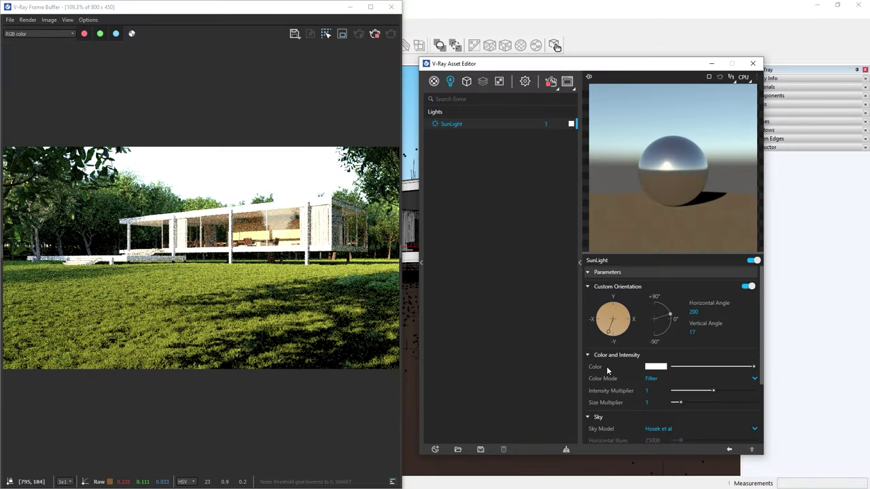
Set the SunLight colour to a pale magenta-pink in the V-Ray Color Picker.
{"action": "left_click", "coordinate": [656, 368]}
{"action": "left_click", "coordinate": [503, 284]}
{"action": "left_click_drag", "start_coordinate": [556, 286], "coordinate": [558, 379]}
{"action": "left_click", "coordinate": [455, 286]}
{"action": "left_click", "coordinate": [707, 275]}
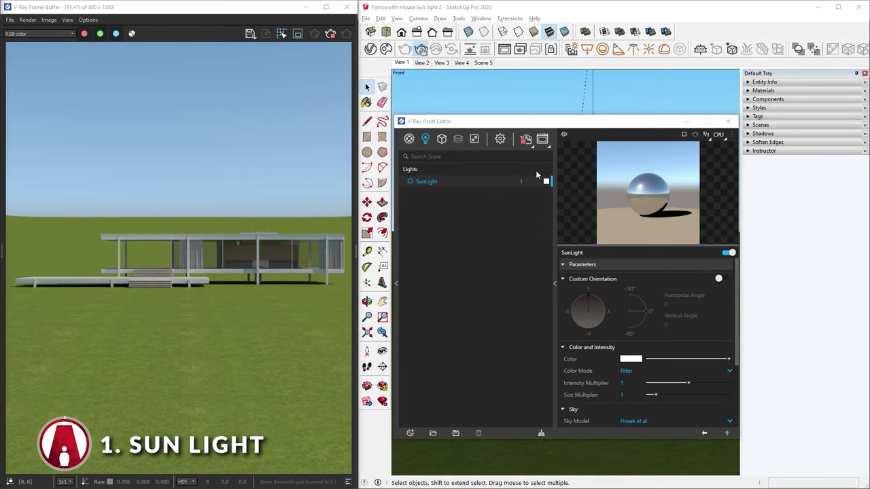
Switch to top-down Scene 5 and set the shadow date to 10/13 at 03:28 PM.
{"action": "left_click", "coordinate": [729, 121]}
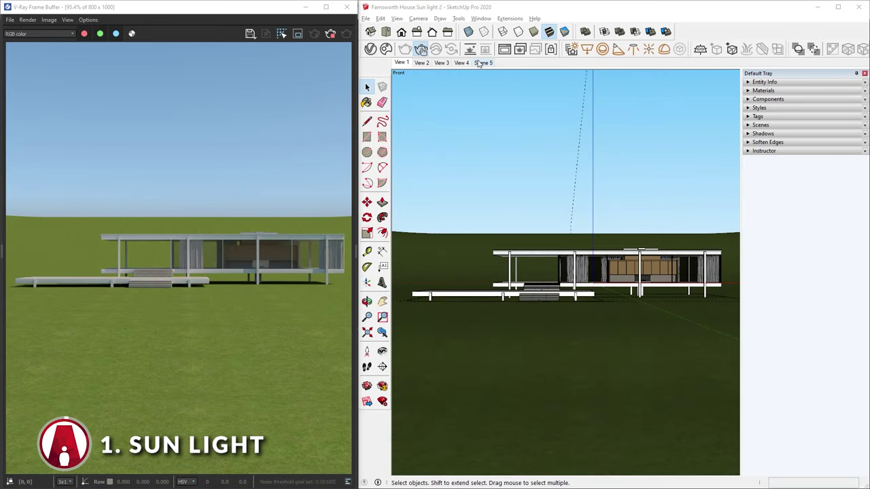
{"action": "left_click", "coordinate": [483, 63]}
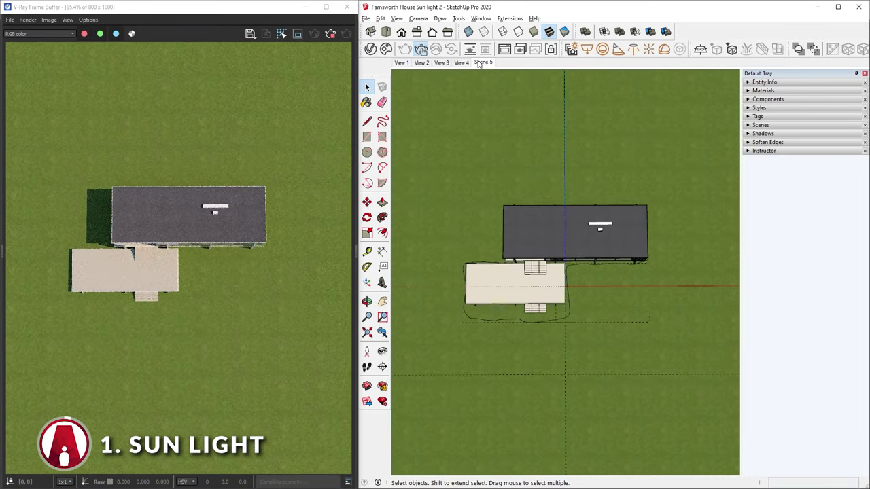
{"action": "left_click", "coordinate": [788, 136]}
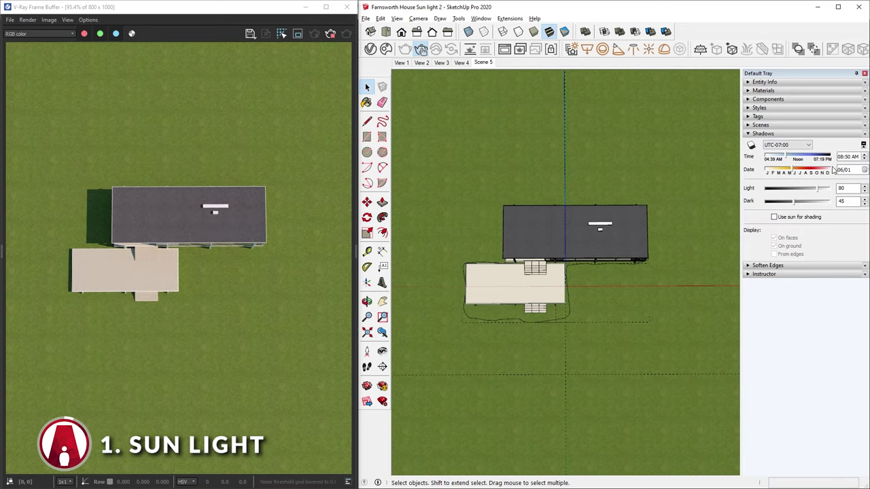
{"action": "left_click_drag", "start_coordinate": [810, 173], "coordinate": [817, 171]}
{"action": "left_click", "coordinate": [777, 159]}
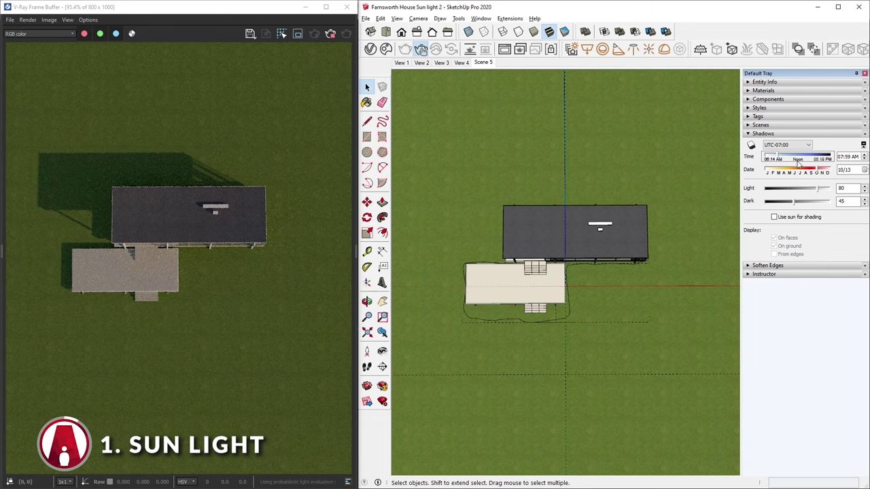
{"action": "left_click_drag", "start_coordinate": [800, 163], "coordinate": [822, 158]}
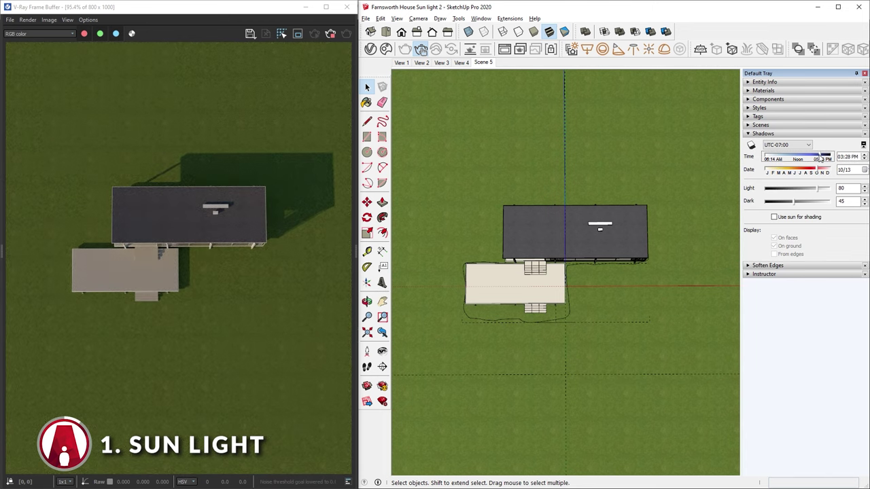
{"action": "left_click", "coordinate": [370, 49]}
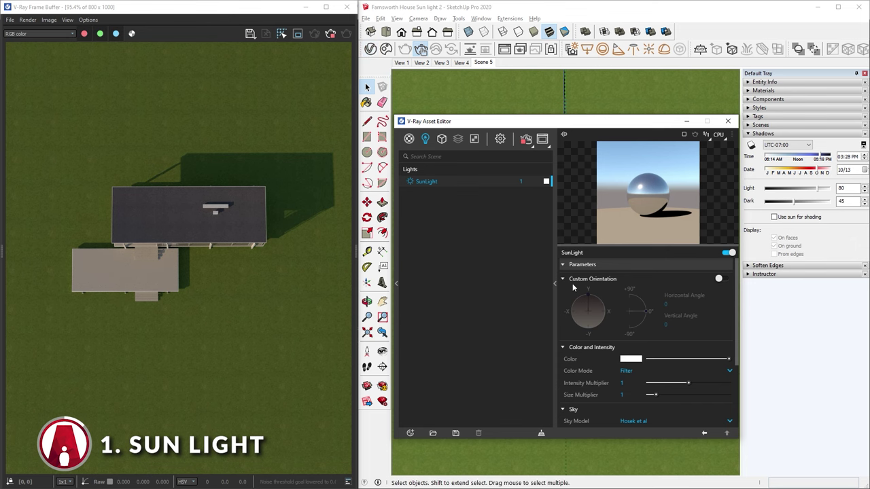
Enable custom sun orientation and aim it at horizontal 200, vertical 17.
{"action": "left_click", "coordinate": [722, 279]}
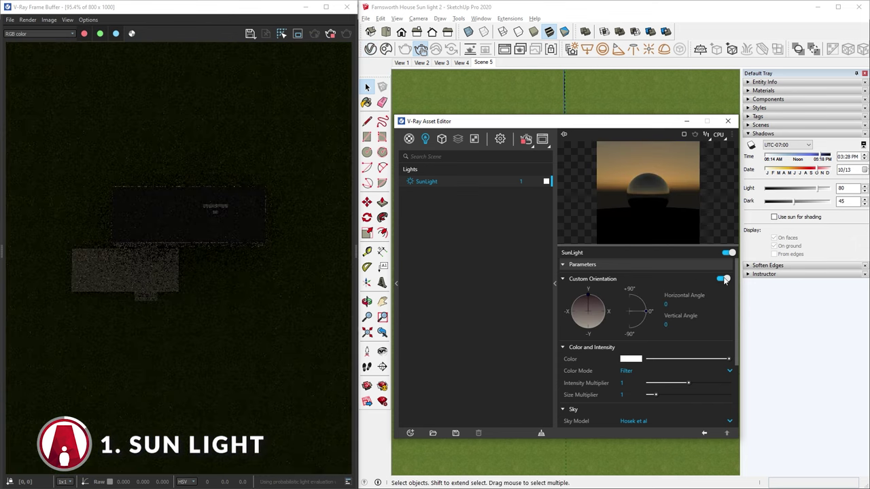
{"action": "left_click", "coordinate": [597, 310]}
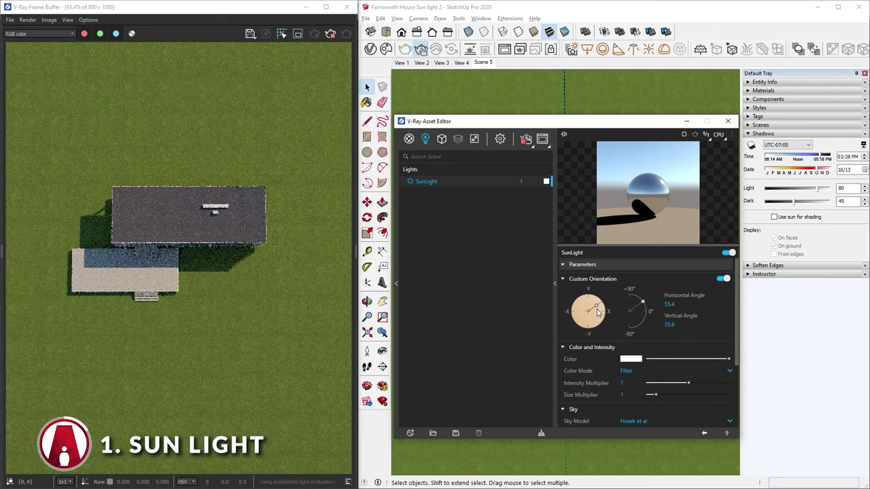
{"action": "mouse_move", "coordinate": [597, 310]}
{"action": "left_mouse_down"}
{"action": "mouse_move", "coordinate": [606, 314]}
{"action": "mouse_move", "coordinate": [580, 306]}
{"action": "mouse_move", "coordinate": [580, 325]}
{"action": "mouse_move", "coordinate": [598, 324]}
{"action": "left_mouse_up"}
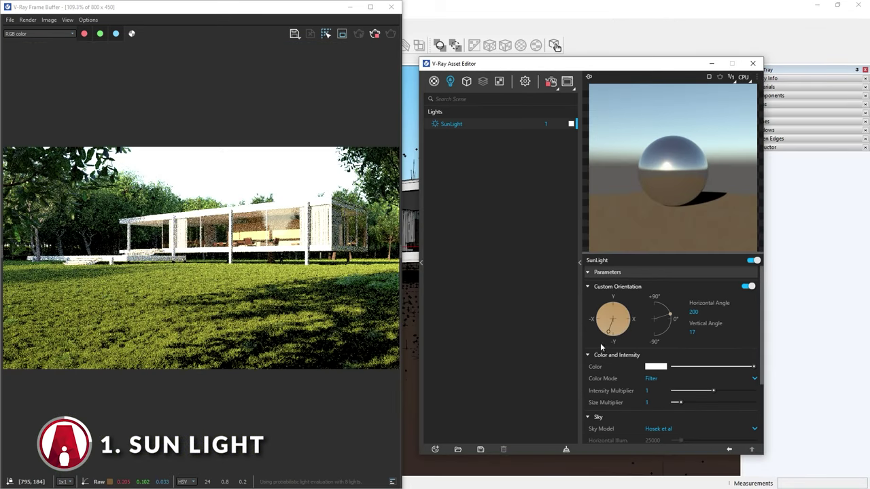
Try pinkish-red, blue and light pink sun colours in the V-Ray Color Picker.
{"action": "left_click", "coordinate": [656, 367]}
{"action": "left_click", "coordinate": [486, 291]}
{"action": "left_click_drag", "start_coordinate": [489, 291], "coordinate": [503, 285]}
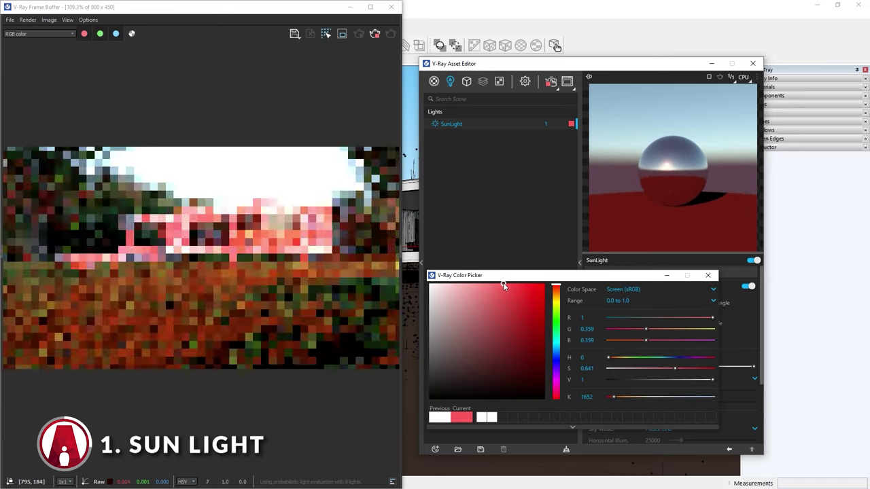
{"action": "left_click", "coordinate": [557, 307]}
{"action": "left_click_drag", "start_coordinate": [557, 310], "coordinate": [558, 375]}
{"action": "left_click_drag", "start_coordinate": [505, 286], "coordinate": [452, 286]}
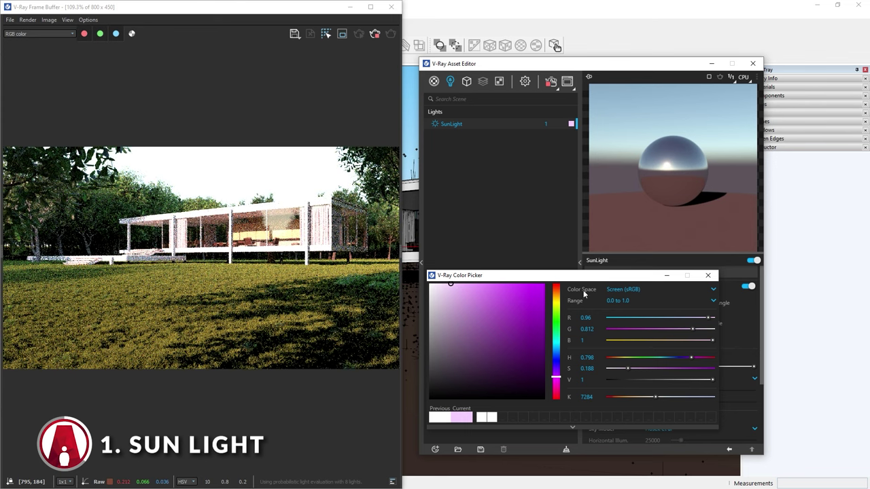
{"action": "left_click", "coordinate": [708, 276]}
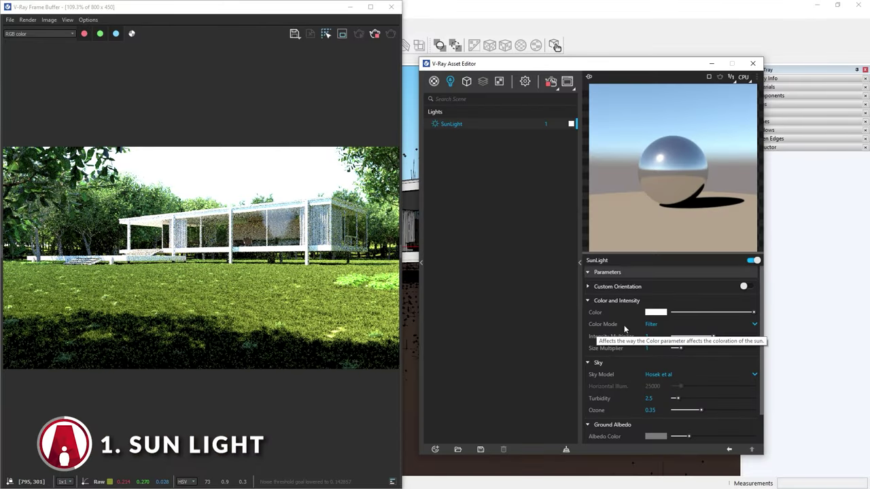
Change the SunLight colour mode from Filter to Override.
{"action": "left_click", "coordinate": [671, 324]}
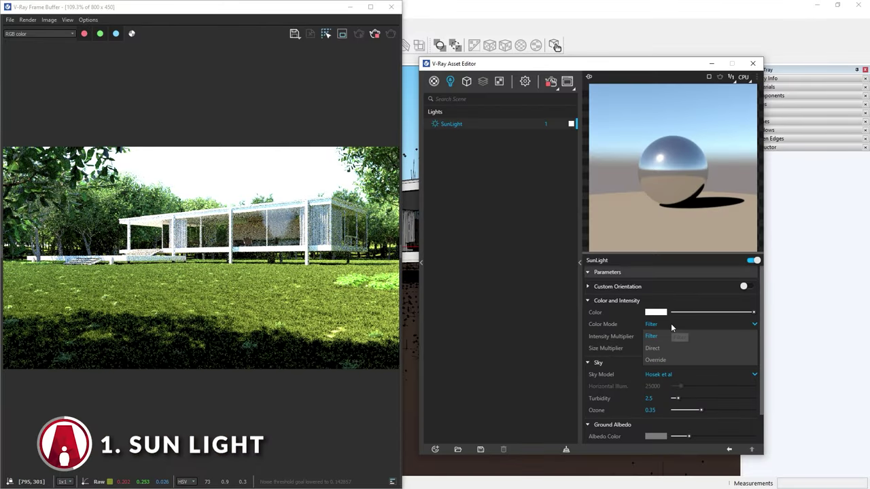
{"action": "left_click", "coordinate": [665, 361]}
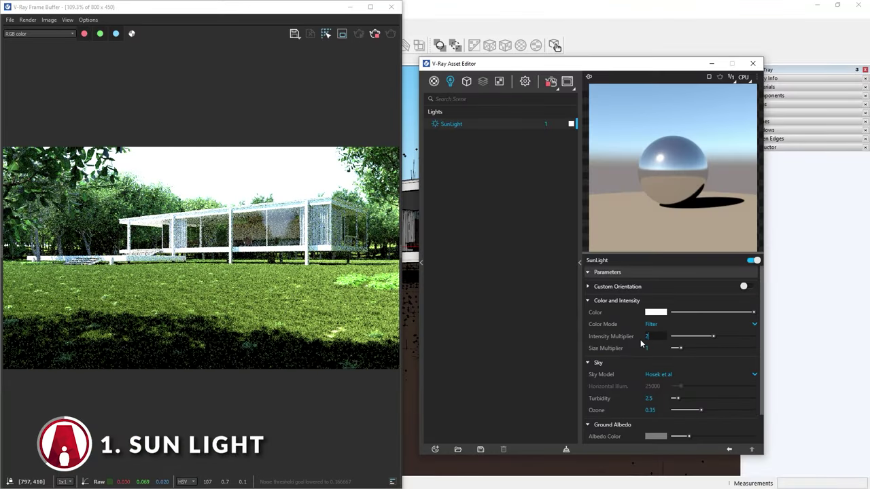
Set the sun intensity multiplier to 2, then try a value of 10.
{"action": "type", "text": "2"}
{"action": "key", "text": "Return"}
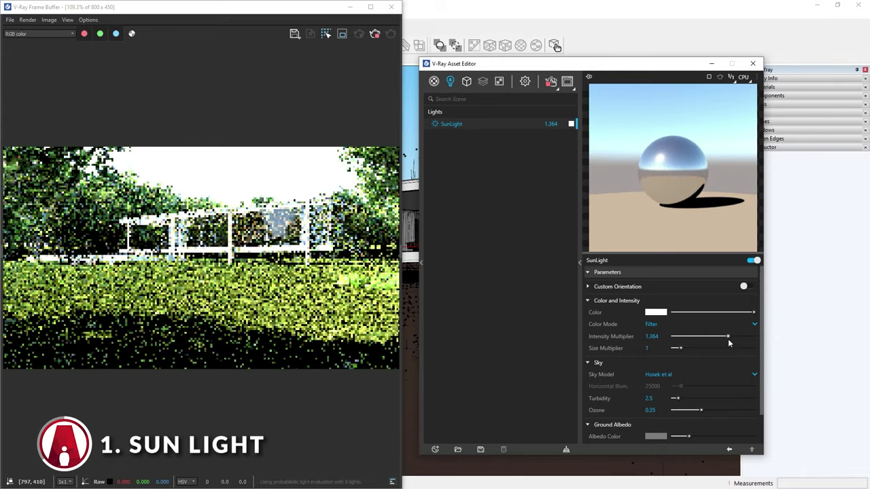
{"action": "double_click", "coordinate": [650, 336]}
{"action": "type", "text": "10"}
{"action": "key", "text": "Return"}
{"action": "key", "text": "Return"}
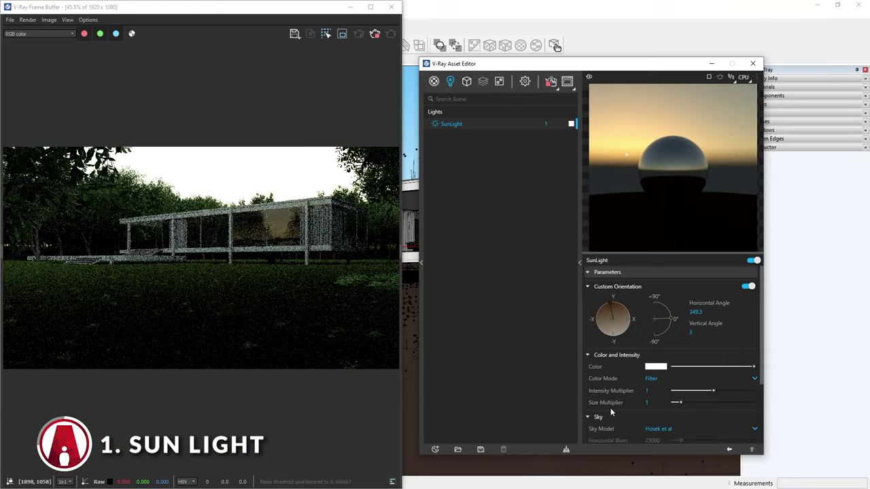
Enlarge the sun disc, reset its size, then set the size multiplier to 1.3.
{"action": "mouse_move", "coordinate": [697, 402]}
{"action": "left_mouse_down"}
{"action": "mouse_move", "coordinate": [717, 403]}
{"action": "mouse_move", "coordinate": [681, 402]}
{"action": "left_mouse_up"}
{"action": "left_click", "coordinate": [748, 286]}
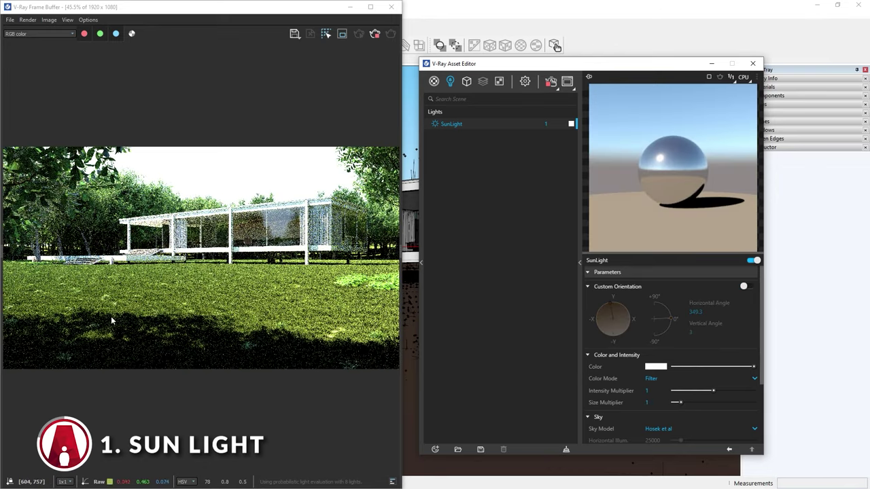
{"action": "left_click_drag", "start_coordinate": [679, 403], "coordinate": [684, 403]}
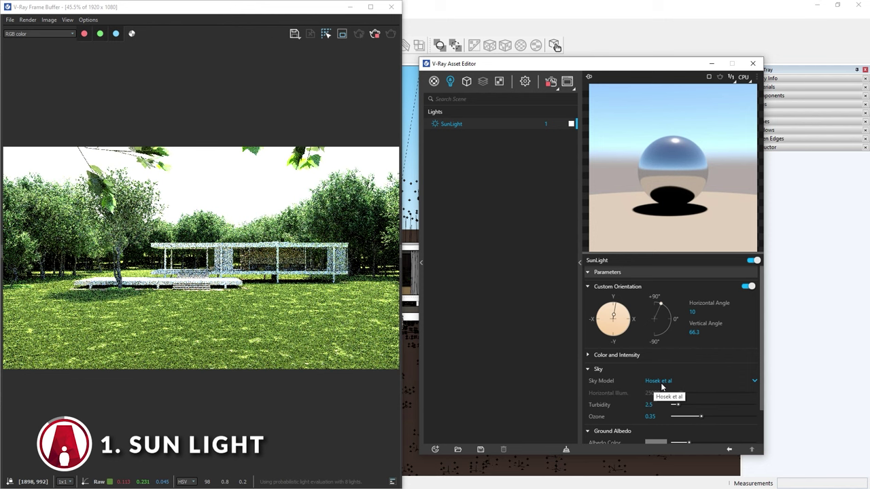
Lower the sun's vertical angle to about 0.5 degrees for sunset light.
{"action": "left_click_drag", "start_coordinate": [662, 305], "coordinate": [673, 318]}
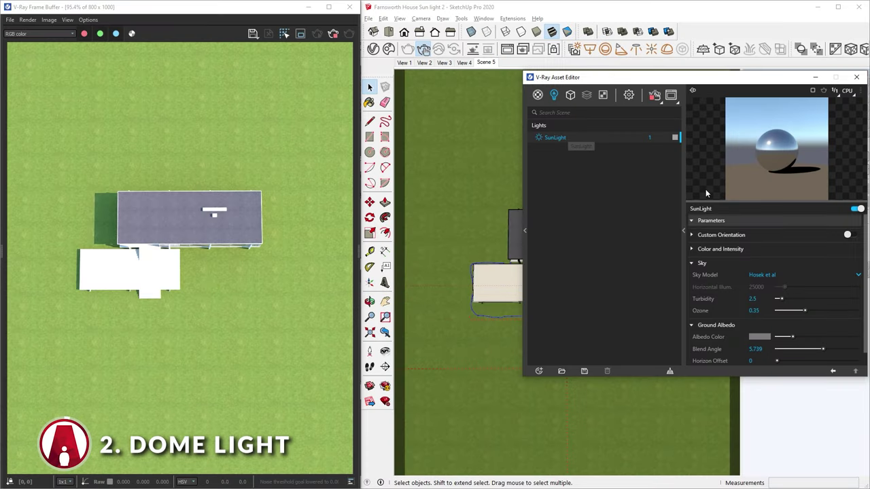
Turn off the sun, place a V-Ray Dome Light in the model and select it.
{"action": "left_click", "coordinate": [858, 213]}
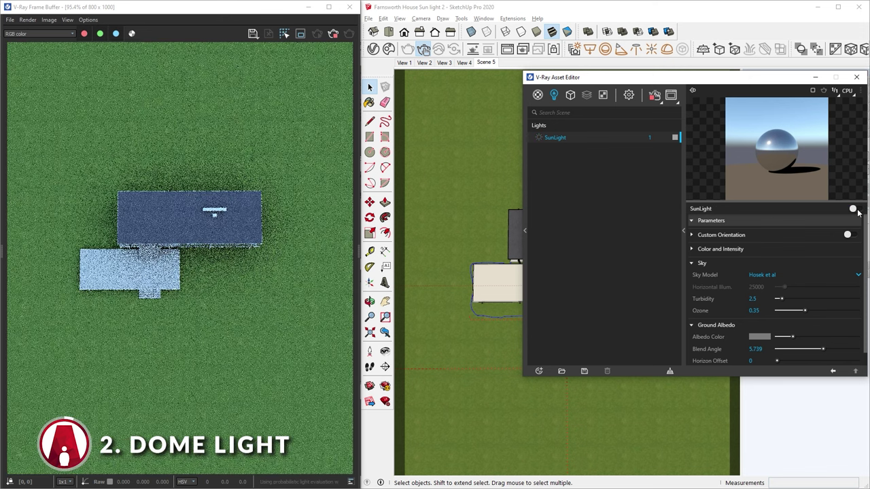
{"action": "left_click", "coordinate": [665, 52]}
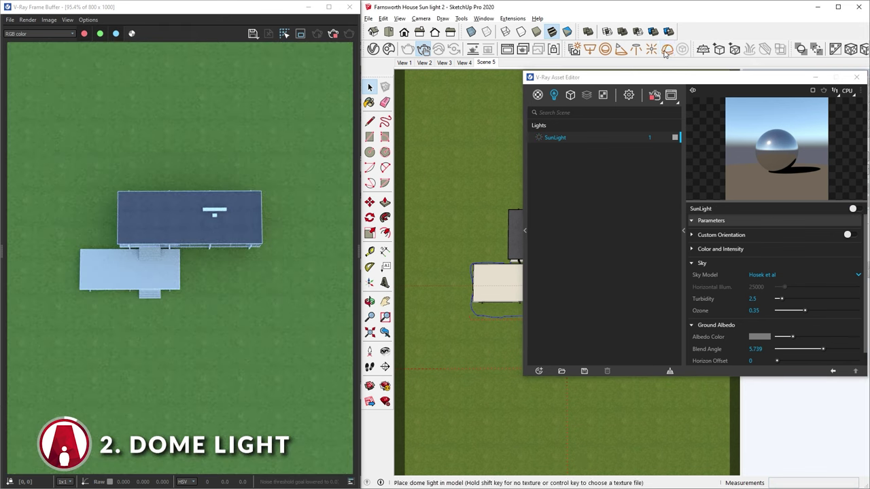
{"action": "left_click", "coordinate": [490, 289]}
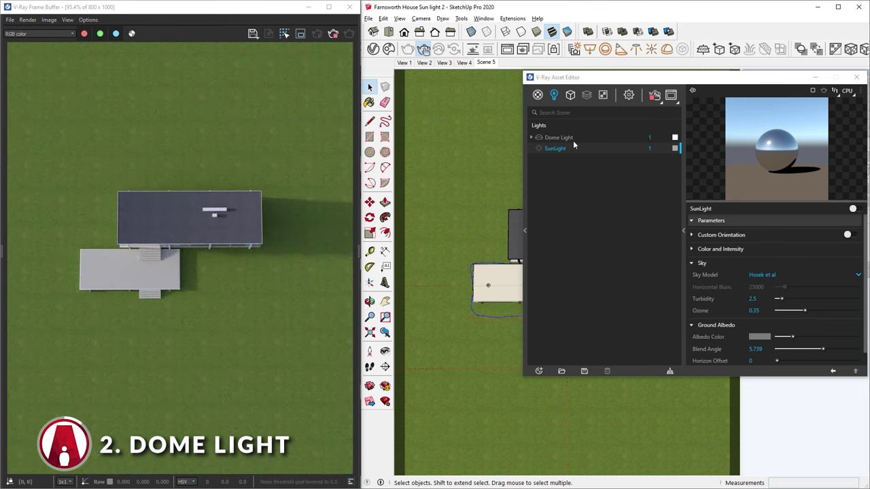
{"action": "left_click", "coordinate": [559, 138]}
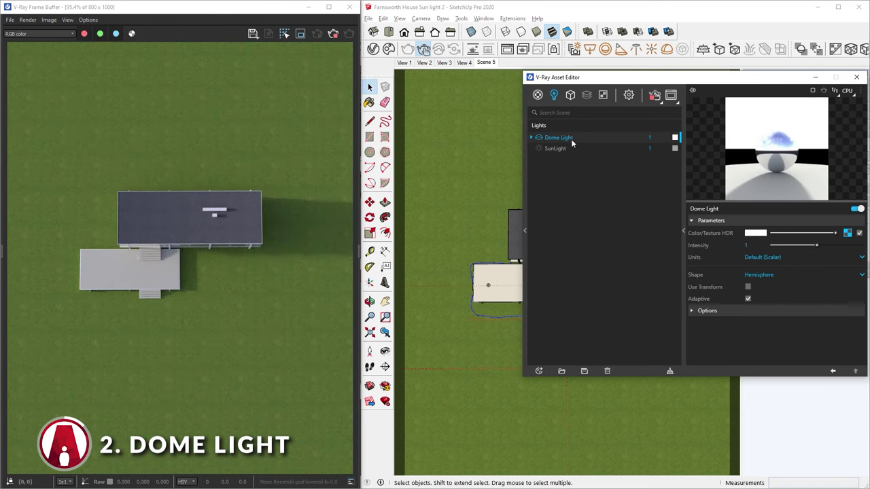
Lower the view's horizon and select the dome light's texture file path.
{"action": "mouse_move", "coordinate": [505, 352]}
{"action": "middle_mouse_down"}
{"action": "mouse_move", "coordinate": [495, 215]}
{"action": "mouse_move", "coordinate": [500, 272]}
{"action": "mouse_move", "coordinate": [516, 249]}
{"action": "mouse_move", "coordinate": [437, 255]}
{"action": "middle_mouse_up"}
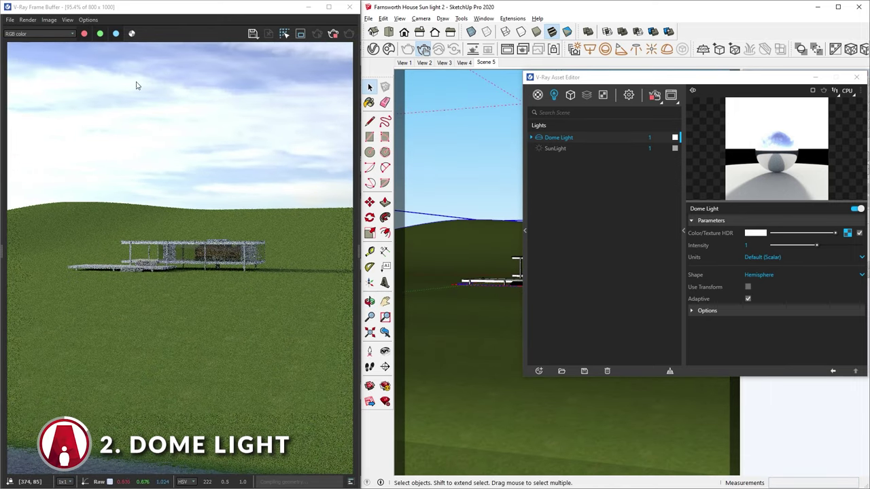
{"action": "mouse_move", "coordinate": [489, 272]}
{"action": "middle_mouse_down"}
{"action": "mouse_move", "coordinate": [509, 254]}
{"action": "mouse_move", "coordinate": [647, 256]}
{"action": "mouse_move", "coordinate": [451, 287]}
{"action": "mouse_move", "coordinate": [439, 252]}
{"action": "mouse_move", "coordinate": [423, 253]}
{"action": "middle_mouse_up"}
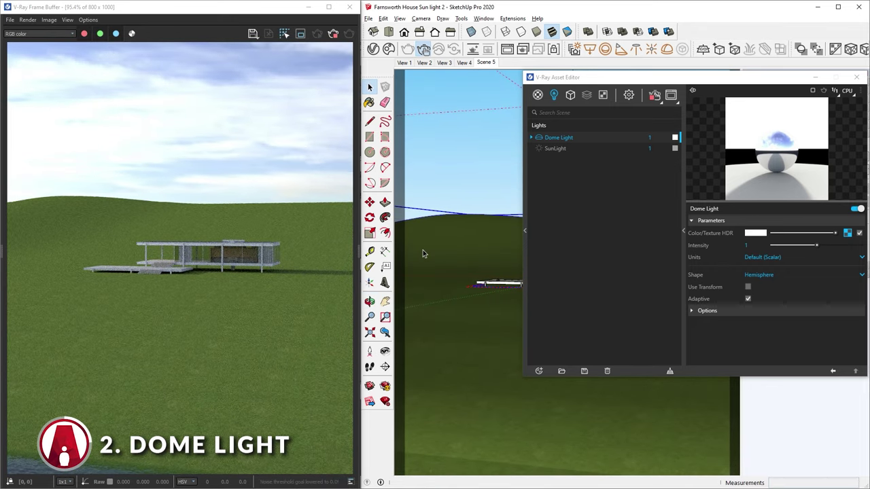
{"action": "left_click", "coordinate": [849, 234]}
{"action": "left_click_drag", "start_coordinate": [746, 233], "coordinate": [825, 244]}
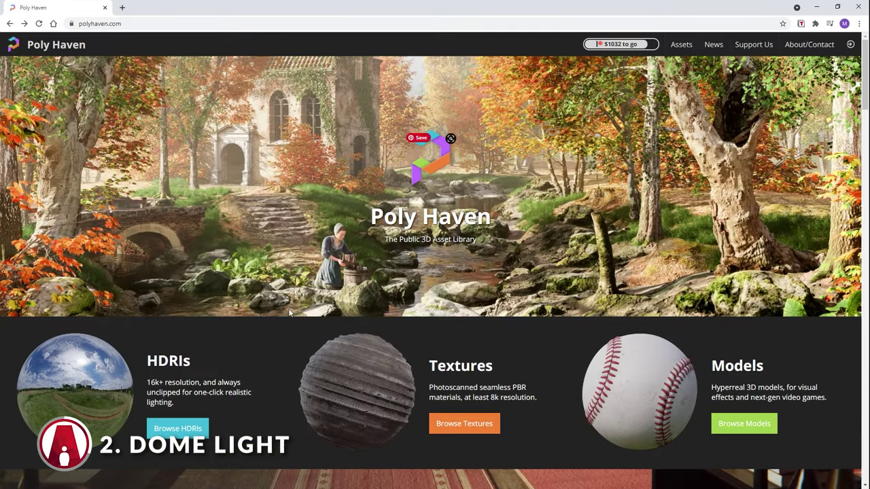
Filter Poly Haven HDRIs to Outdoor, open Sunflowers and pick a download resolution.
{"action": "left_click", "coordinate": [178, 428]}
{"action": "scroll", "coordinate": [164, 436], "scroll_direction": "down", "scroll_amount": 15}
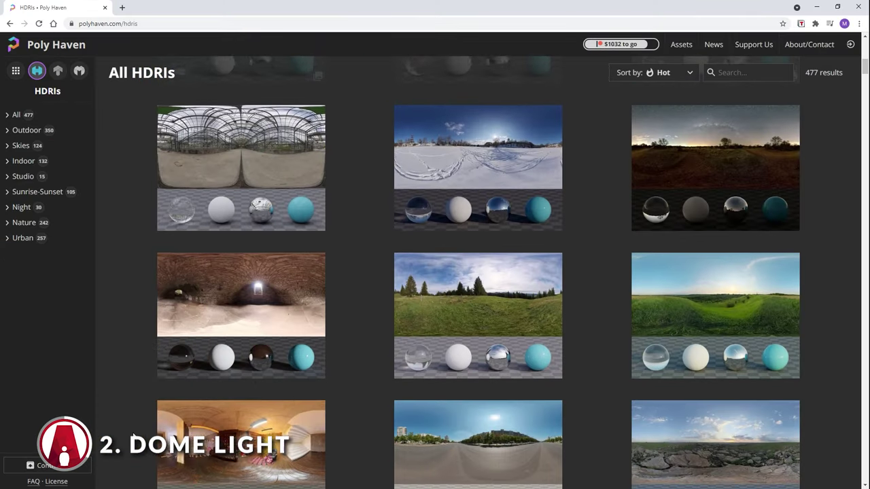
{"action": "scroll", "coordinate": [134, 438], "scroll_direction": "down", "scroll_amount": 3}
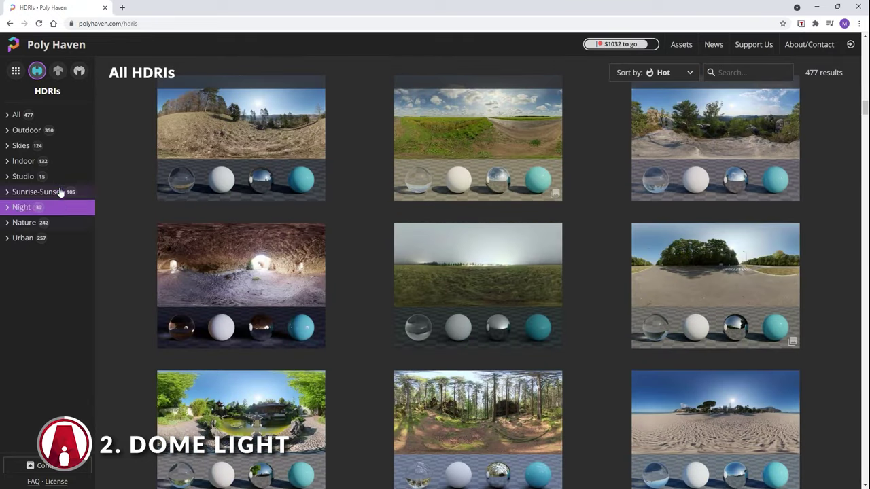
{"action": "left_click", "coordinate": [14, 131]}
{"action": "left_click", "coordinate": [496, 119]}
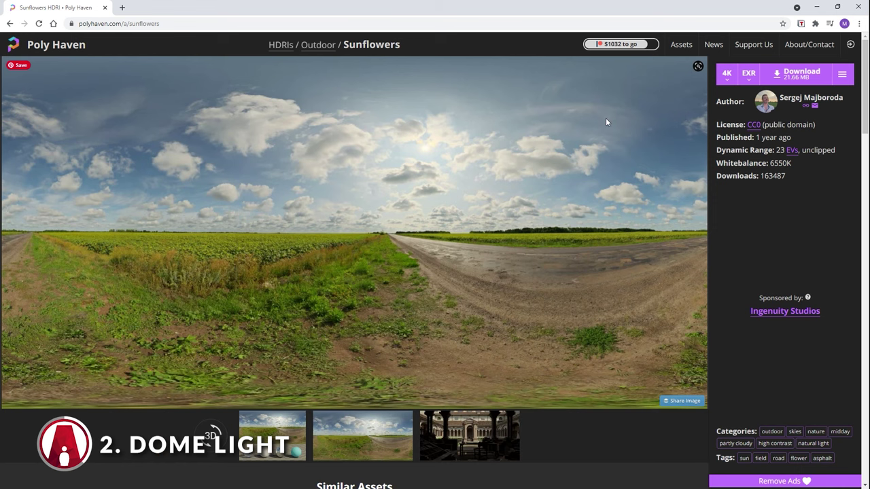
{"action": "left_click", "coordinate": [726, 75]}
{"action": "left_click", "coordinate": [729, 148]}
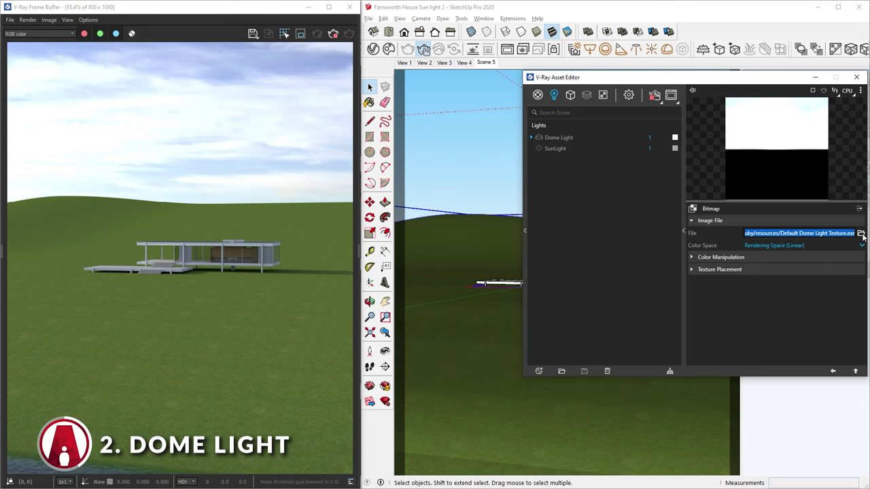
Load the sunflowers_8k HDRI into the dome light and set its intensity to 10.
{"action": "left_click", "coordinate": [860, 233]}
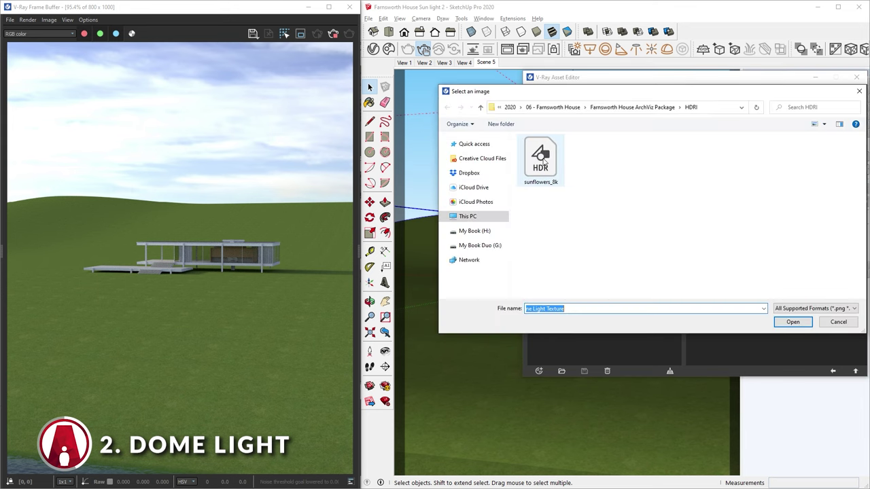
{"action": "double_click", "coordinate": [542, 159]}
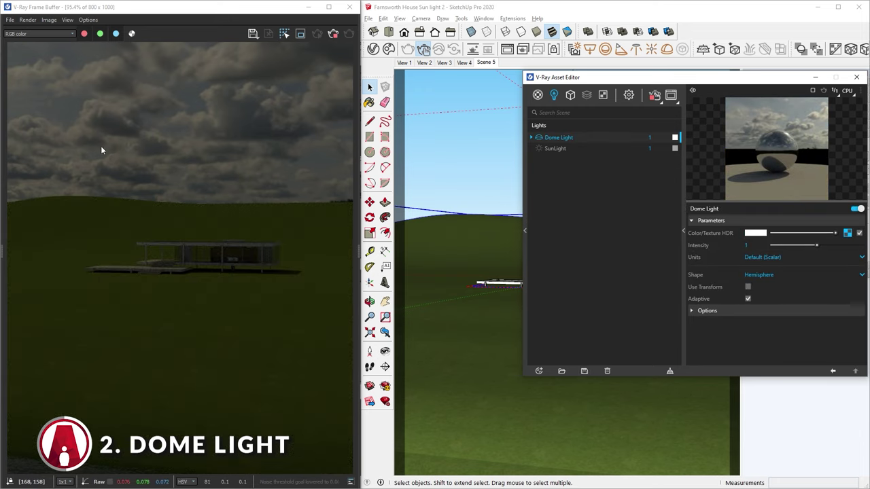
{"action": "left_click_drag", "start_coordinate": [816, 246], "coordinate": [862, 245]}
{"action": "double_click", "coordinate": [748, 245]}
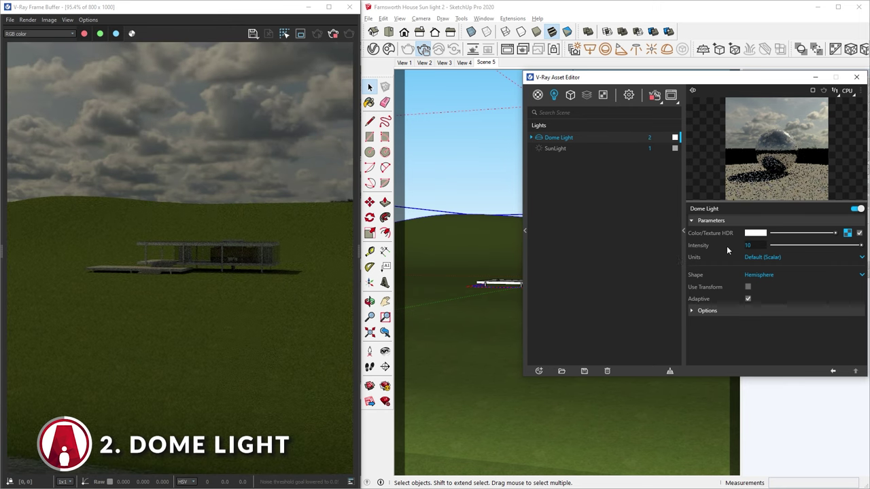
{"action": "type", "text": "10"}
{"action": "key", "text": "Return"}
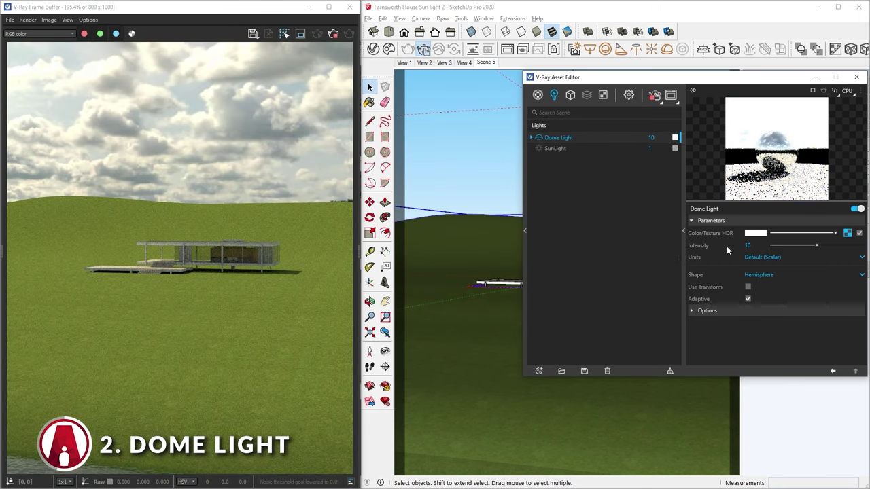
Go to the overhead Scene 5 view and enable Use Transform on the dome light.
{"action": "left_click", "coordinate": [486, 62]}
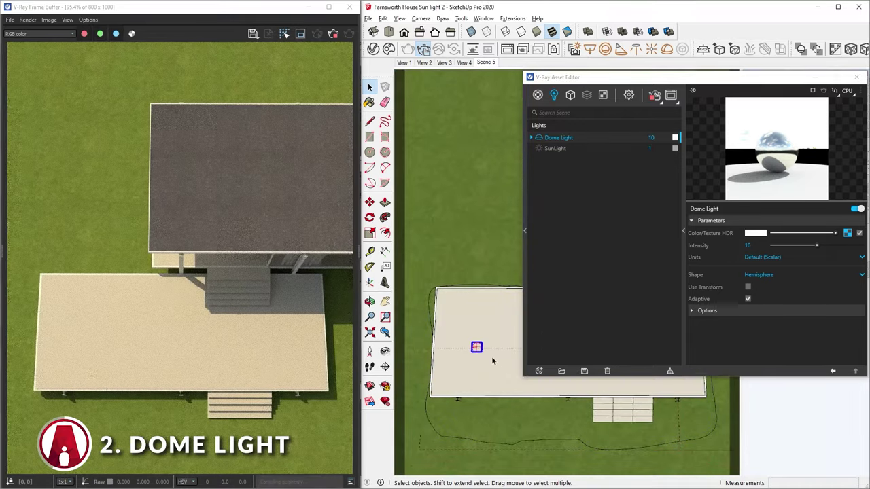
{"action": "left_click", "coordinate": [494, 62]}
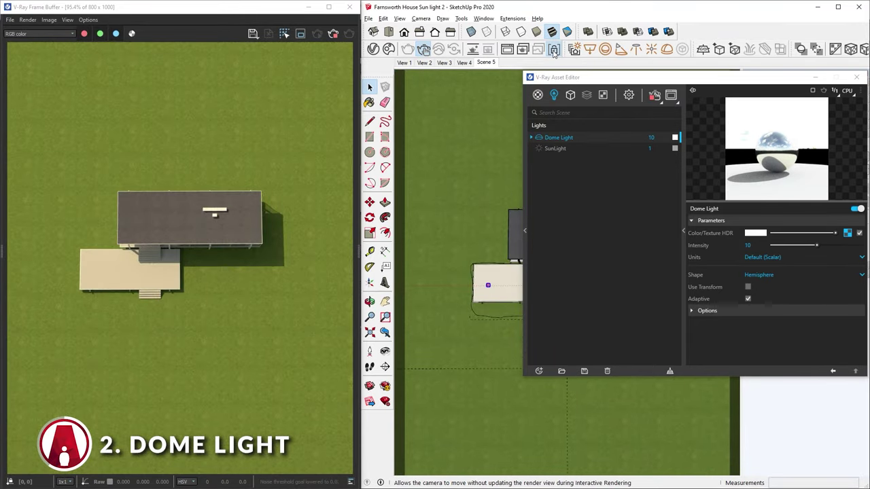
{"action": "scroll", "coordinate": [487, 287], "scroll_direction": "up", "scroll_amount": 8}
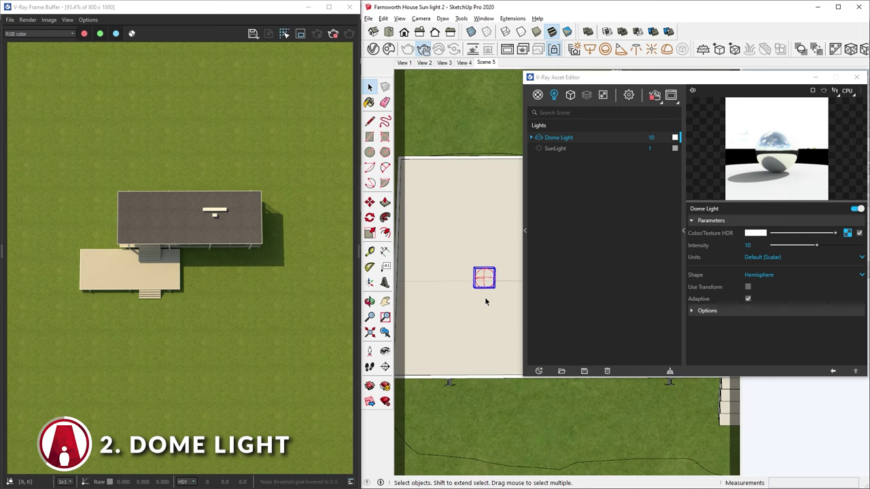
{"action": "scroll", "coordinate": [479, 289], "scroll_direction": "up", "scroll_amount": 4}
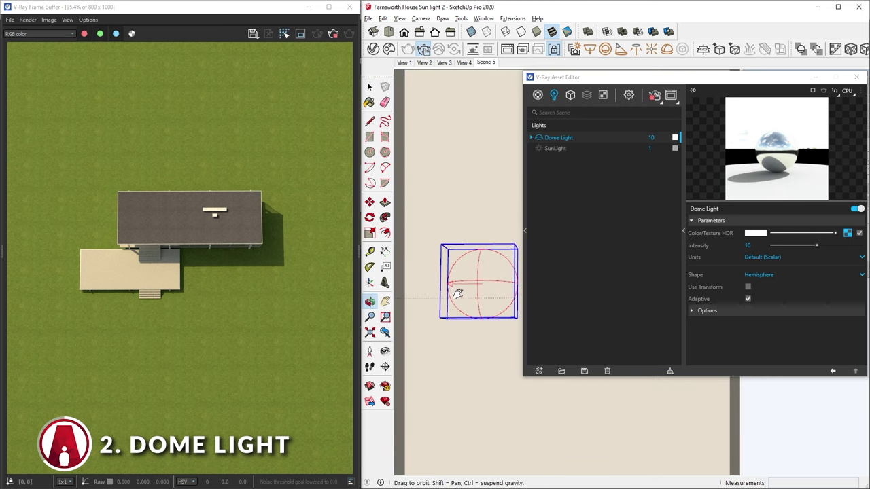
{"action": "mouse_move", "coordinate": [453, 288]}
{"action": "middle_mouse_down"}
{"action": "mouse_move", "coordinate": [484, 193]}
{"action": "mouse_move", "coordinate": [484, 227]}
{"action": "middle_mouse_up"}
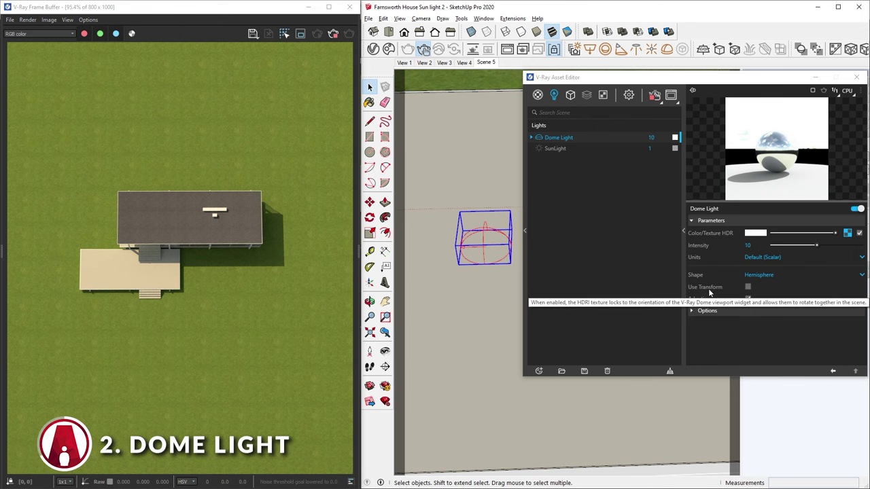
{"action": "left_click", "coordinate": [747, 286]}
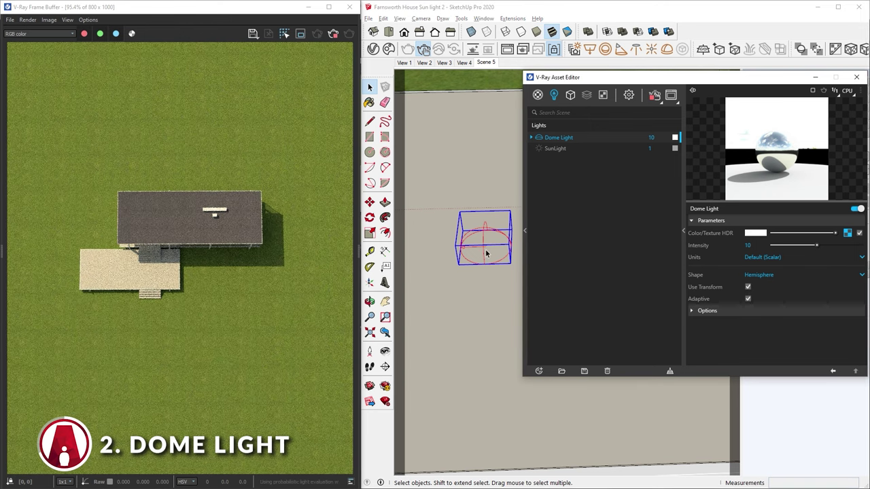
Rotate the dome light 75° and then a further 45° with the Rotate tool.
{"action": "key", "text": "q"}
{"action": "left_click", "coordinate": [497, 252]}
{"action": "left_click", "coordinate": [521, 249]}
{"action": "left_click", "coordinate": [505, 286]}
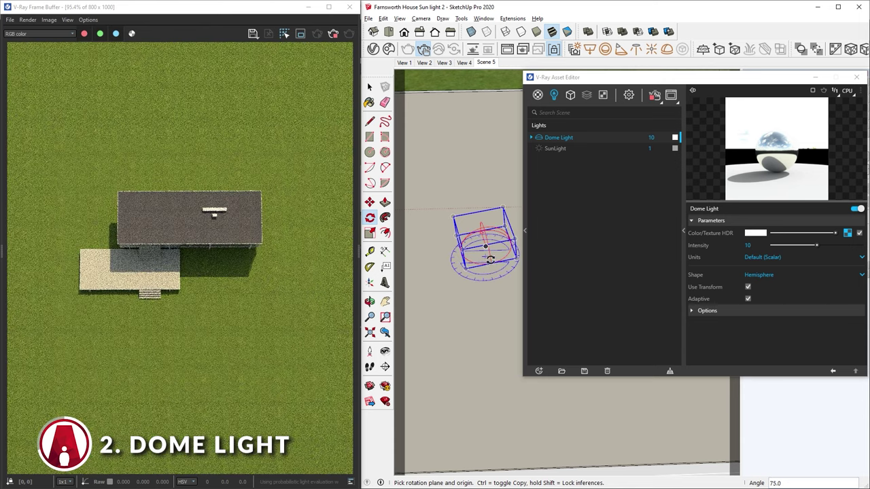
{"action": "left_click", "coordinate": [486, 246]}
{"action": "left_click", "coordinate": [512, 246]}
{"action": "left_click", "coordinate": [515, 207]}
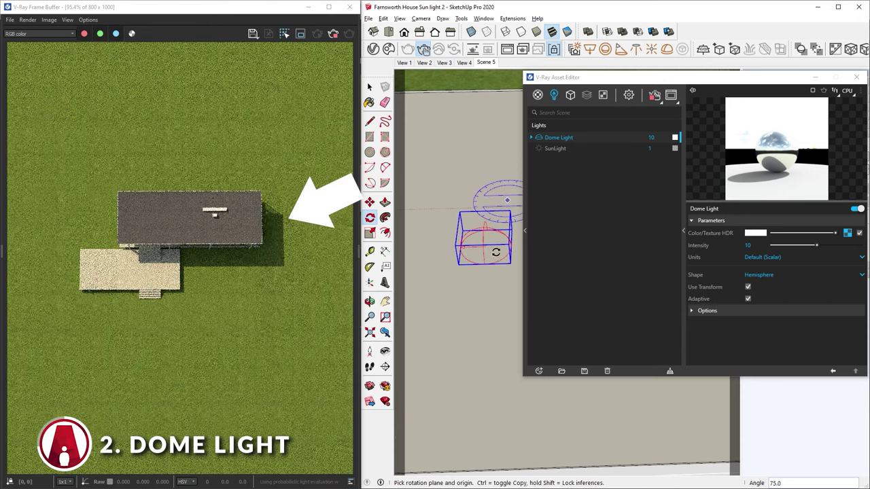
{"action": "left_click", "coordinate": [486, 246]}
{"action": "left_click", "coordinate": [511, 246]}
{"action": "left_click", "coordinate": [478, 264]}
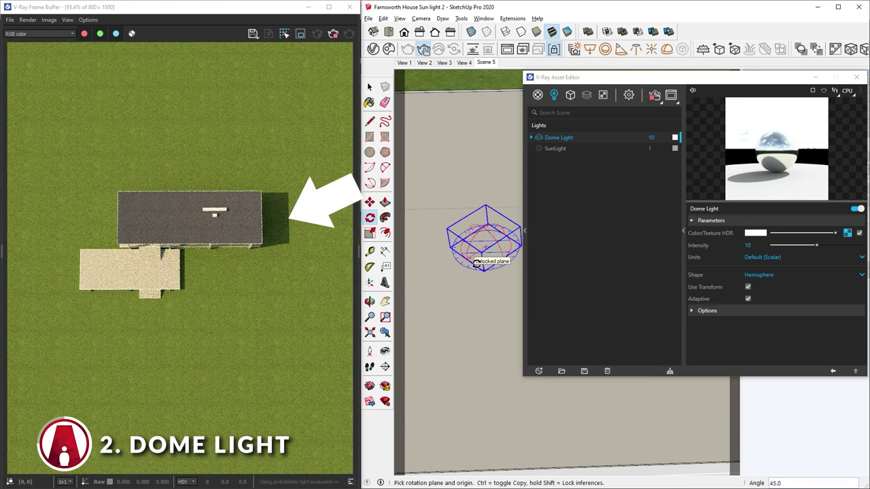
{"action": "key", "text": "space"}
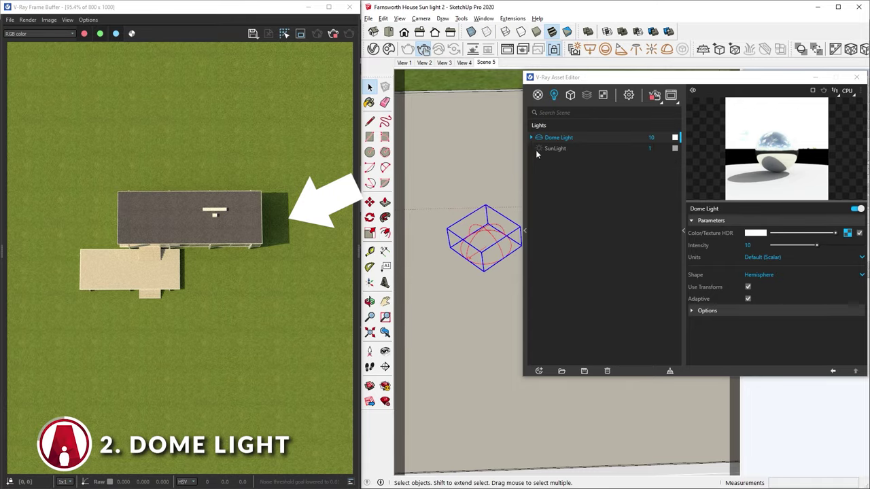
Unlock the camera, orbit down to ground level, and set the dome light shape to Sphere.
{"action": "left_click", "coordinate": [553, 50]}
{"action": "scroll", "coordinate": [474, 194], "scroll_direction": "down", "scroll_amount": 5}
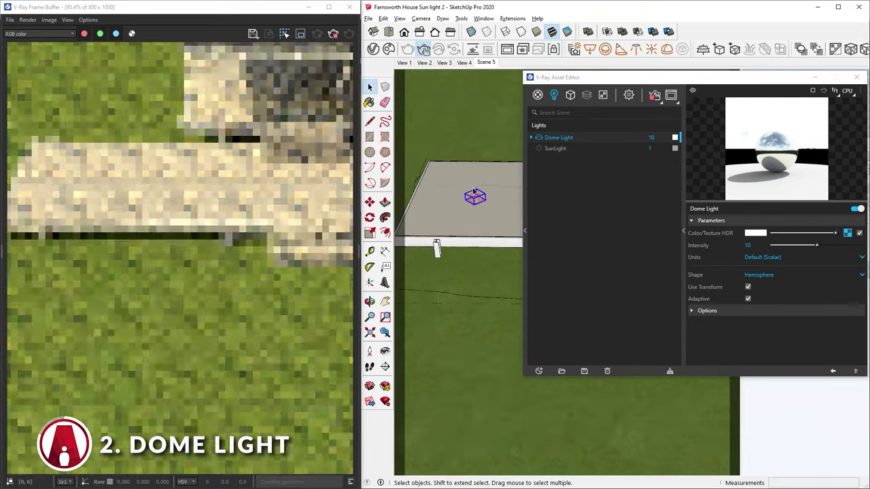
{"action": "mouse_move", "coordinate": [474, 195]}
{"action": "middle_mouse_down"}
{"action": "mouse_move", "coordinate": [476, 287]}
{"action": "mouse_move", "coordinate": [413, 287]}
{"action": "mouse_move", "coordinate": [440, 329]}
{"action": "mouse_move", "coordinate": [599, 418]}
{"action": "mouse_move", "coordinate": [465, 421]}
{"action": "mouse_move", "coordinate": [636, 396]}
{"action": "middle_mouse_up"}
{"action": "middle_click_drag", "start_coordinate": [476, 266], "coordinate": [479, 306]}
{"action": "scroll", "coordinate": [480, 307], "scroll_direction": "down", "scroll_amount": 5}
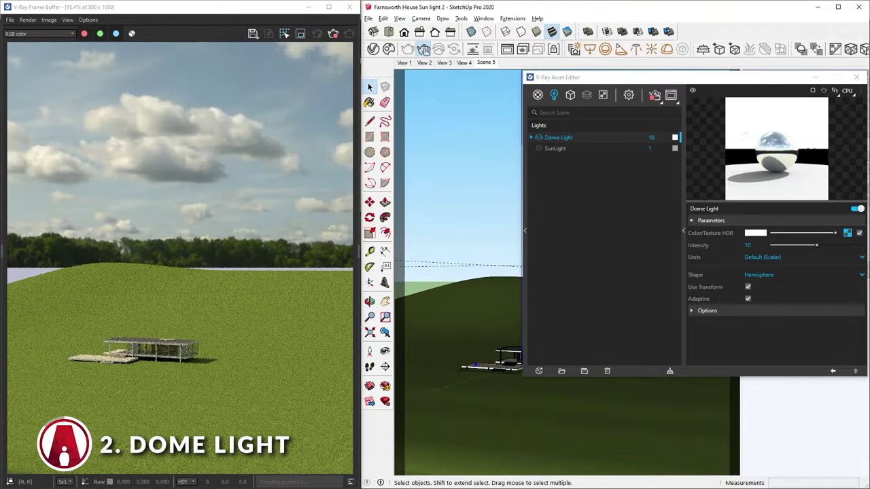
{"action": "middle_click_drag", "start_coordinate": [482, 354], "coordinate": [509, 404]}
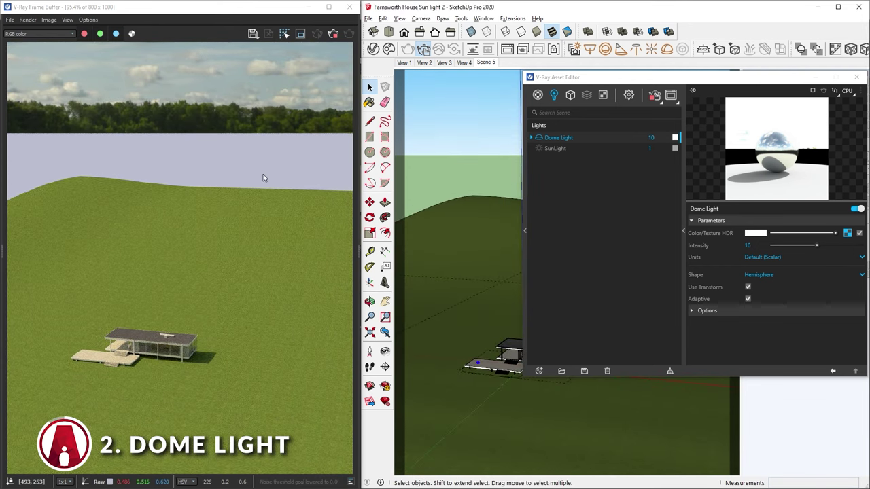
{"action": "left_click", "coordinate": [761, 276]}
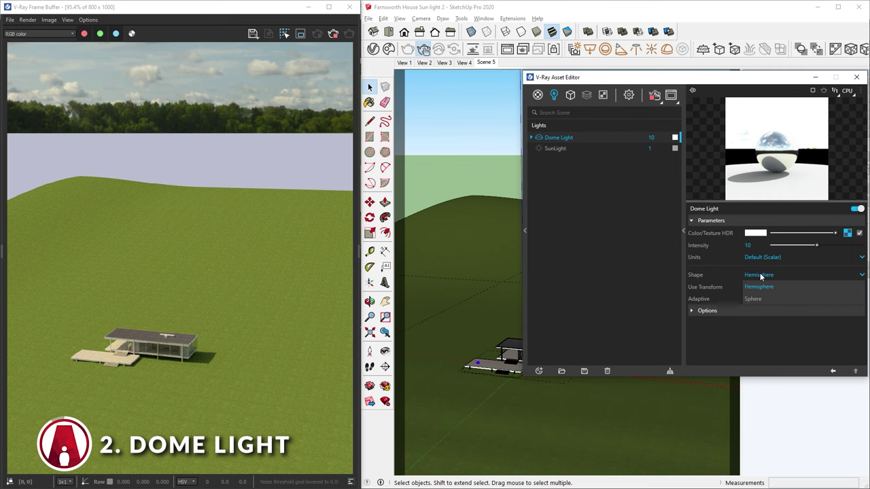
{"action": "left_click", "coordinate": [748, 300]}
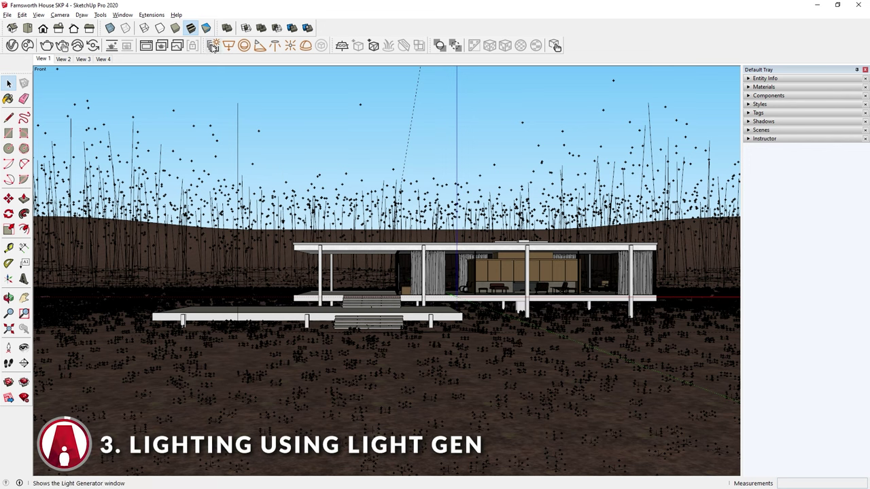
Open Light Gen and run a quick first generation of 9 variants.
{"action": "left_click", "coordinate": [212, 46]}
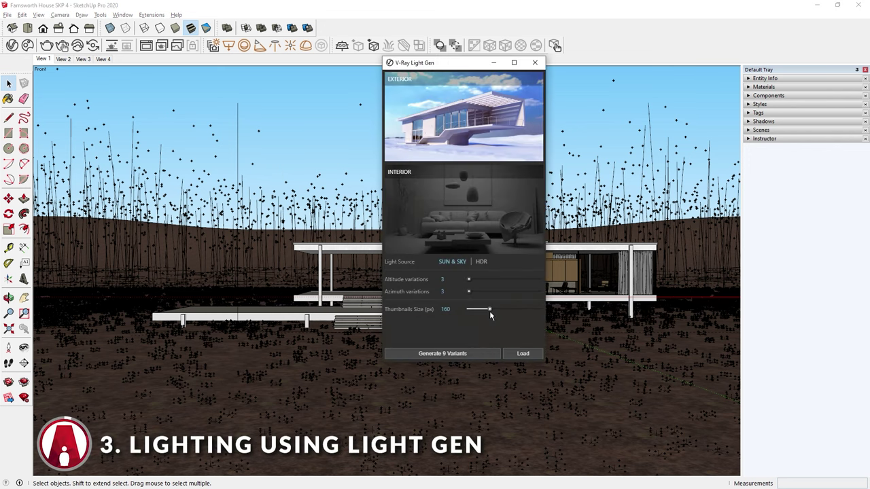
{"action": "left_click", "coordinate": [461, 354]}
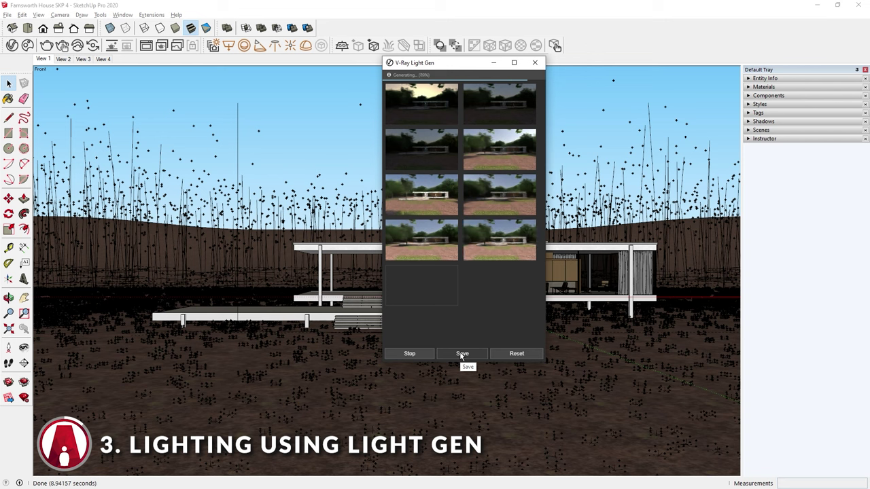
{"action": "left_click", "coordinate": [461, 353]}
Generate 9 exterior variants with altitude variations 3 and adjusted thumbnail size.
{"action": "left_click", "coordinate": [213, 45]}
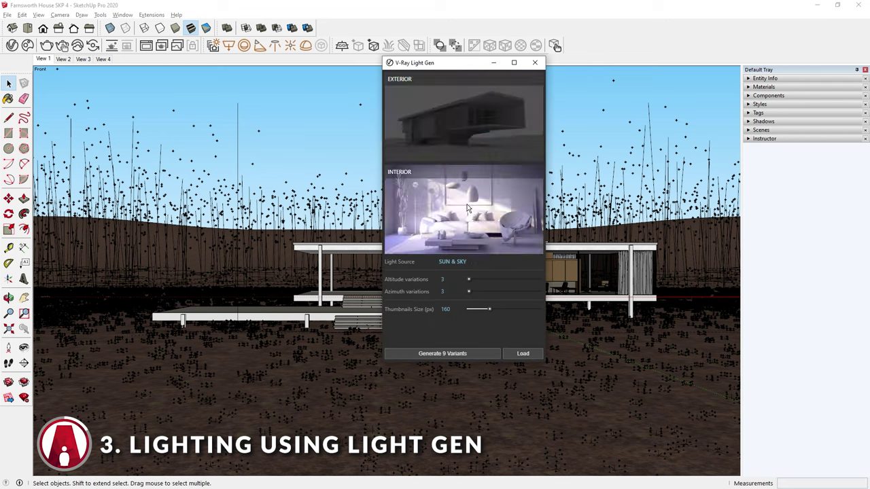
{"action": "left_click", "coordinate": [470, 127]}
{"action": "mouse_move", "coordinate": [468, 279]}
{"action": "left_mouse_down"}
{"action": "mouse_move", "coordinate": [507, 285]}
{"action": "mouse_move", "coordinate": [473, 292]}
{"action": "left_mouse_up"}
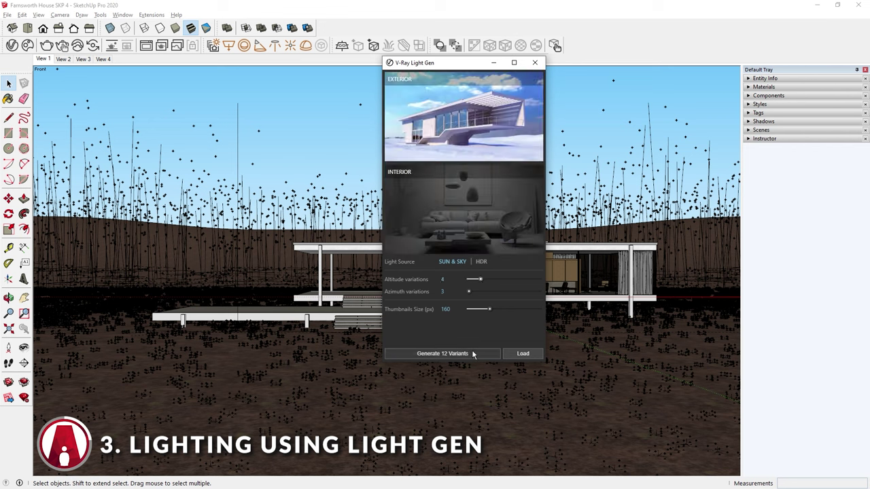
{"action": "left_click_drag", "start_coordinate": [481, 280], "coordinate": [466, 281]}
{"action": "left_click_drag", "start_coordinate": [488, 309], "coordinate": [461, 313]}
{"action": "left_click_drag", "start_coordinate": [522, 312], "coordinate": [505, 314]}
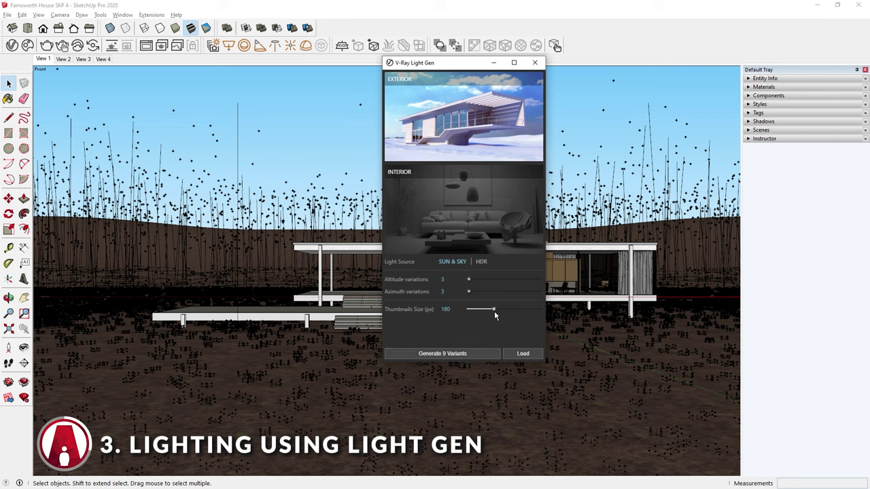
{"action": "left_click", "coordinate": [443, 353]}
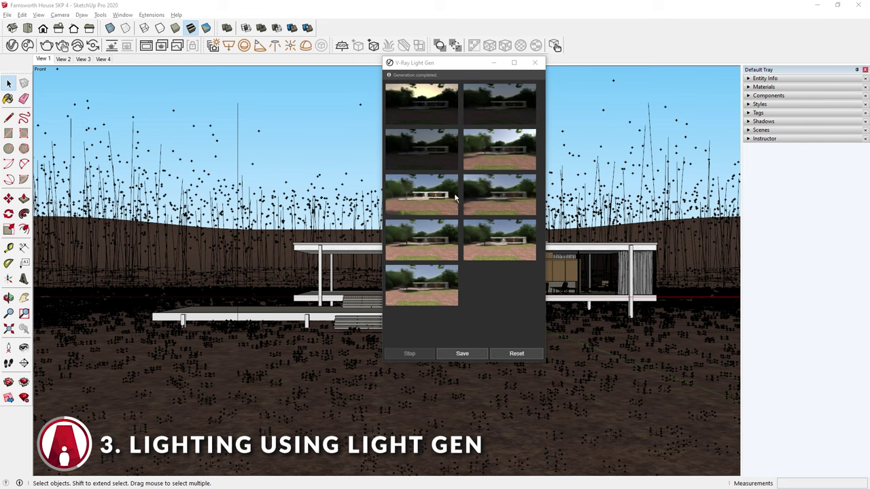
Preview Light Gen sun variants, ending on the one at horizontal 320, vertical 70.
{"action": "left_click", "coordinate": [12, 45]}
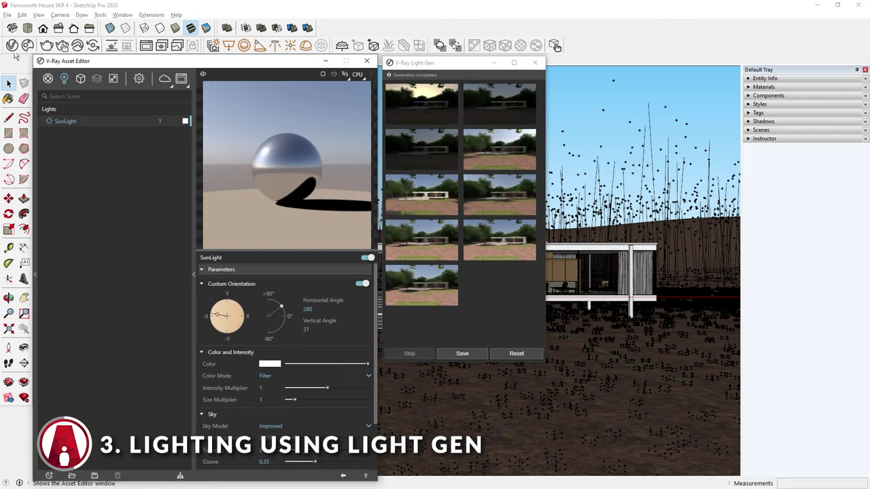
{"action": "left_click", "coordinate": [433, 111]}
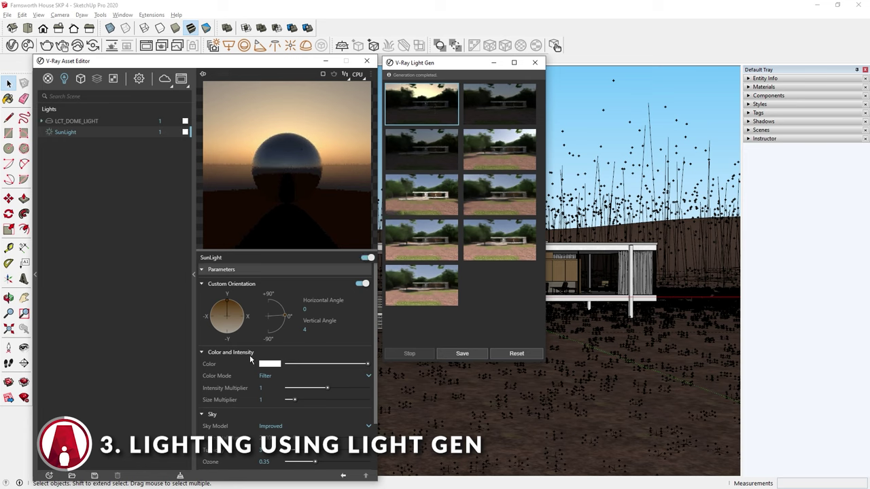
{"action": "left_click", "coordinate": [501, 150]}
{"action": "left_click", "coordinate": [423, 250]}
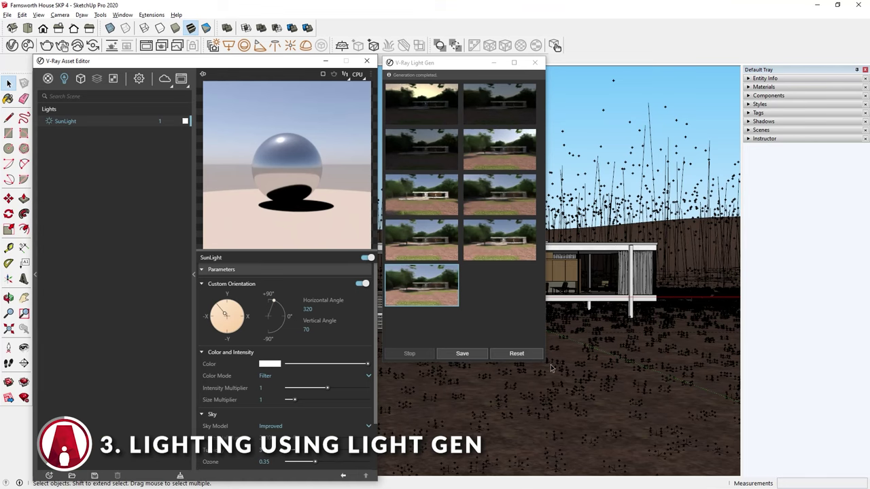
Reset Light Gen, switch the light source to HDR, adjust styles and seed, and generate 15 variants.
{"action": "left_click", "coordinate": [521, 356]}
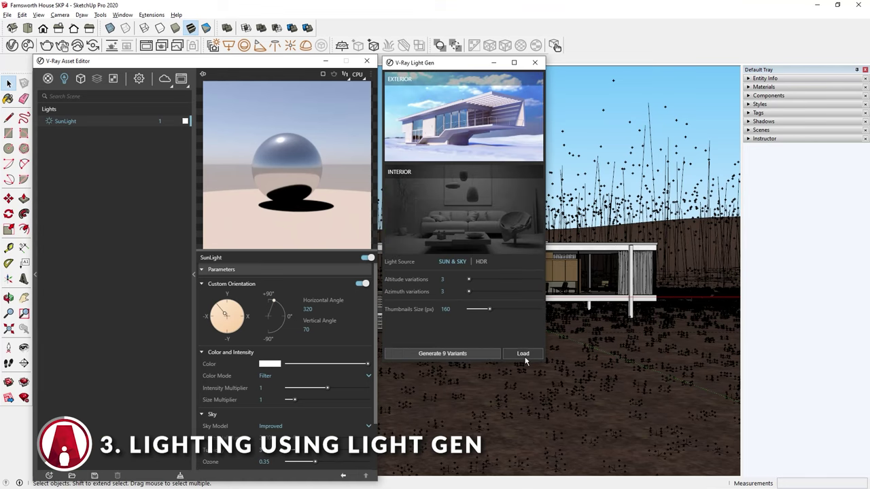
{"action": "left_click", "coordinate": [481, 262]}
{"action": "left_click_drag", "start_coordinate": [469, 279], "coordinate": [475, 281]}
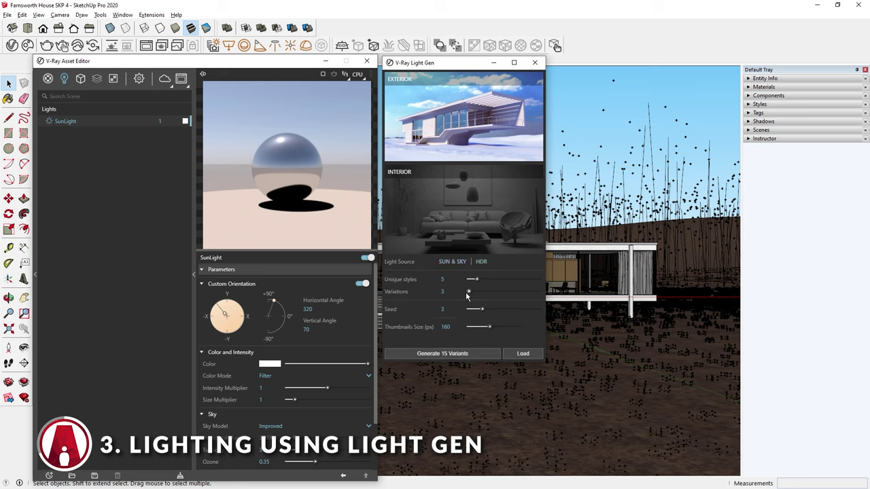
{"action": "left_click_drag", "start_coordinate": [481, 311], "coordinate": [479, 310]}
{"action": "left_click", "coordinate": [445, 354]}
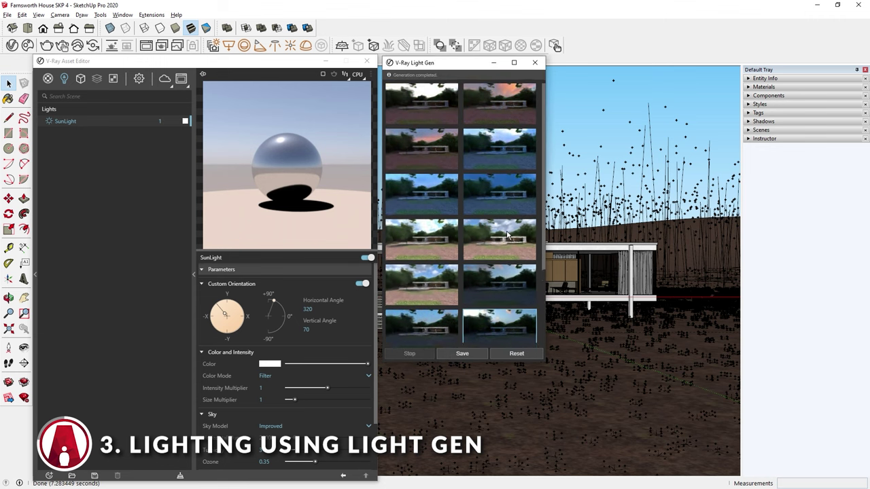
Apply HDR variants, settling on the pink sunset dome light.
{"action": "left_click", "coordinate": [439, 109]}
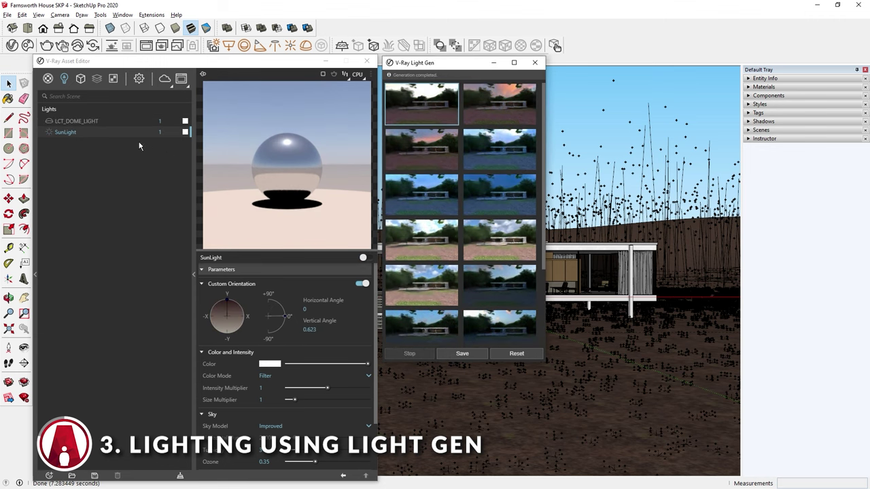
{"action": "left_click", "coordinate": [122, 121]}
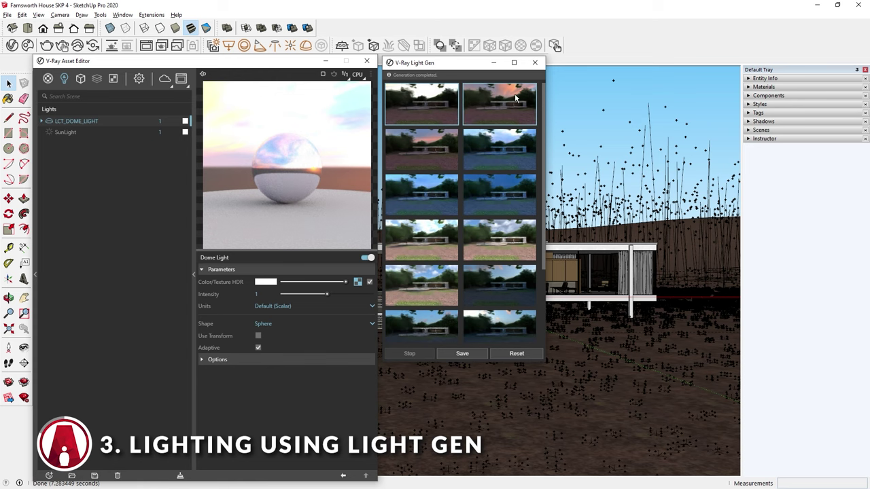
{"action": "left_click", "coordinate": [428, 161]}
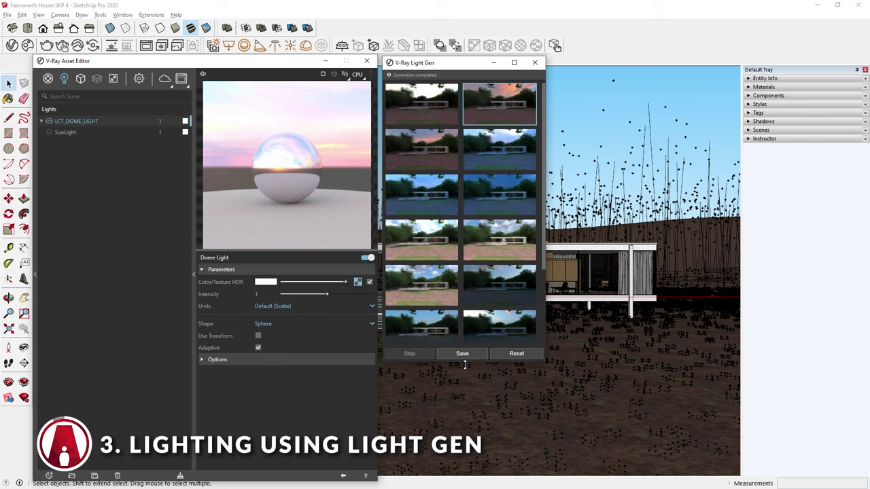
Save the Light Gen variants as 'HDR Light Gen 1'.
{"action": "left_click", "coordinate": [468, 354]}
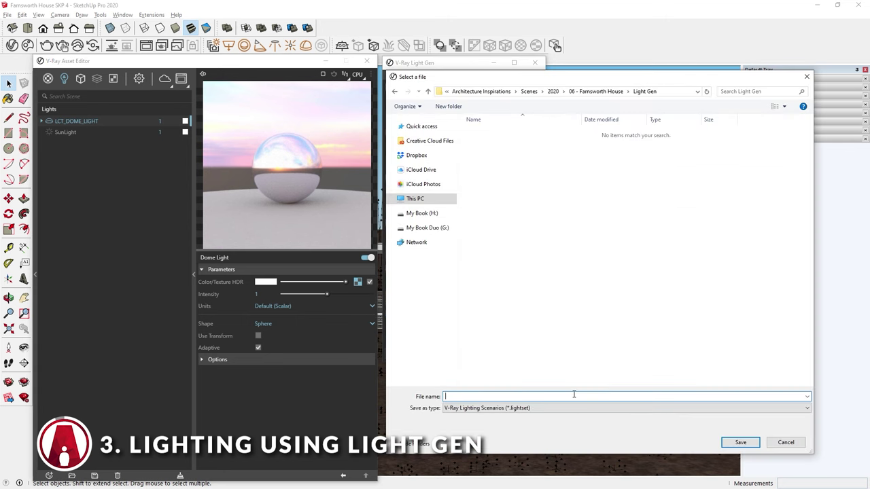
{"action": "type", "text": "HDR "}
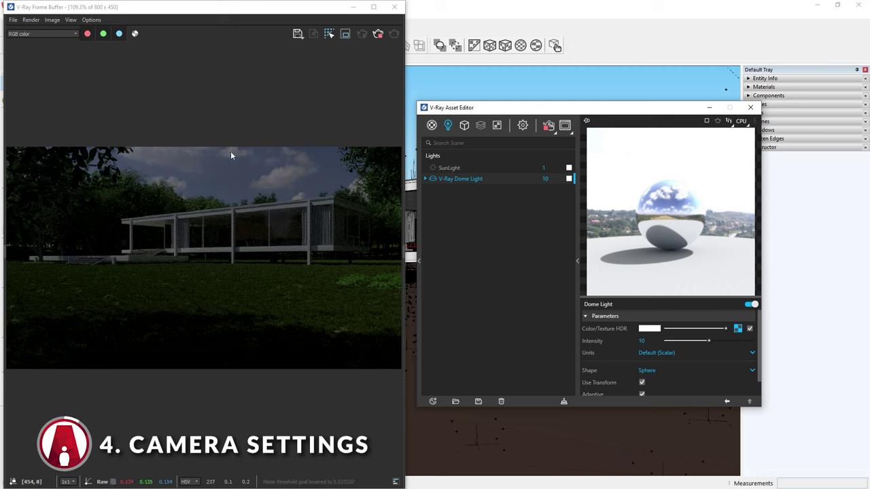
Open the render settings, expand Camera, and adjust the exposure value.
{"action": "left_click", "coordinate": [522, 131]}
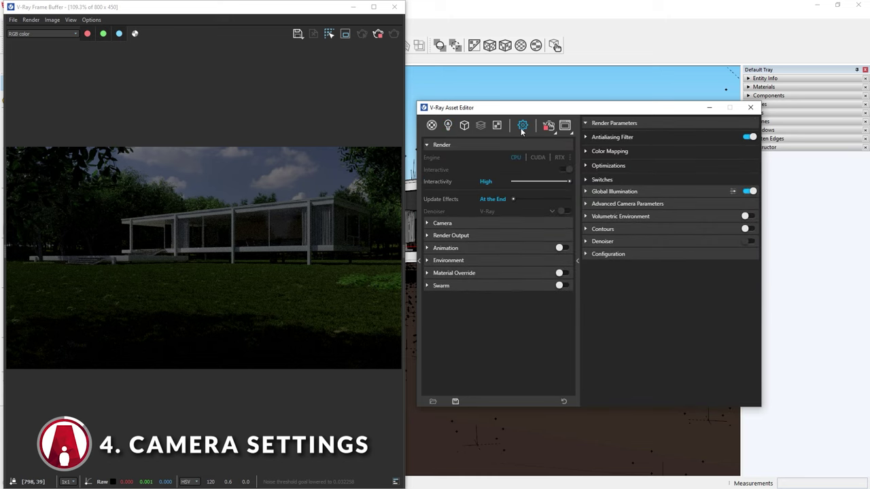
{"action": "left_click", "coordinate": [457, 225]}
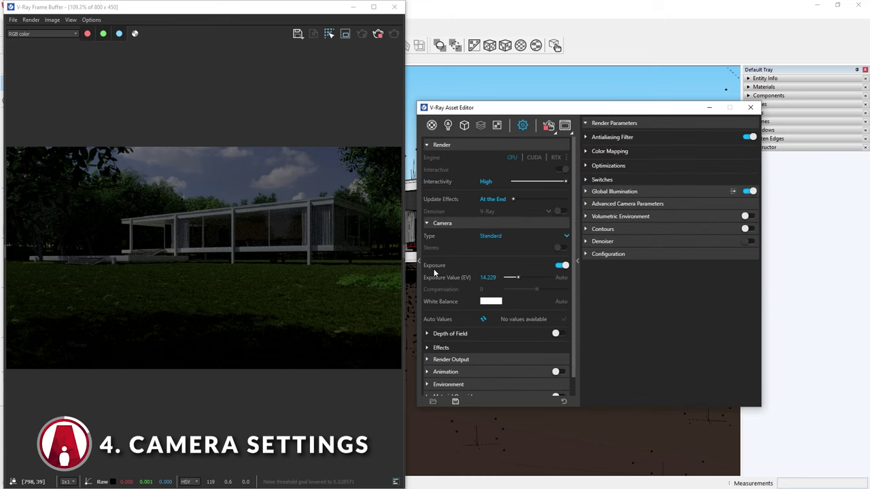
{"action": "left_click_drag", "start_coordinate": [518, 278], "coordinate": [519, 278]}
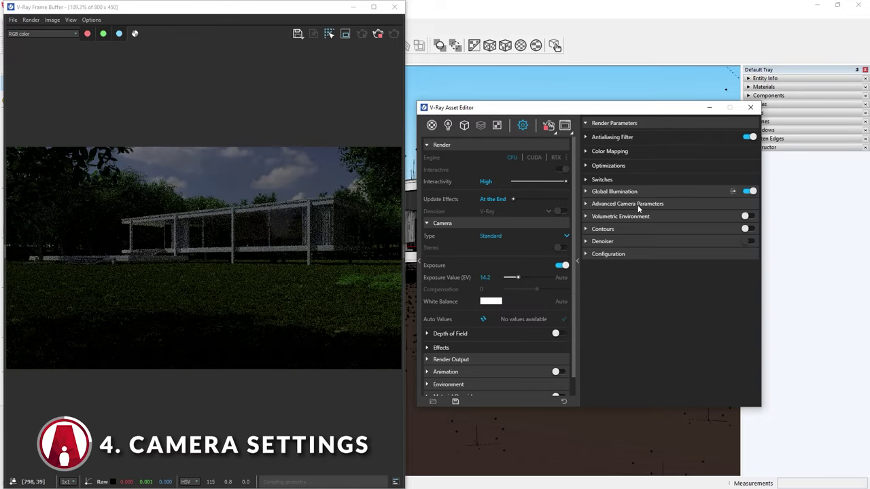
Set the camera's Film Sensitivity (ISO) to 400, giving 10.644 EV.
{"action": "left_click", "coordinate": [638, 205]}
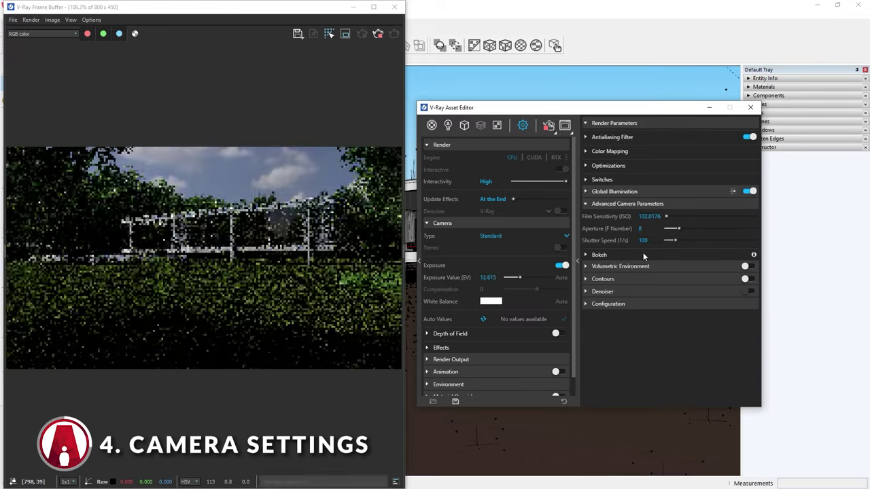
{"action": "double_click", "coordinate": [649, 216]}
{"action": "type", "text": "300"}
{"action": "key", "text": "Return"}
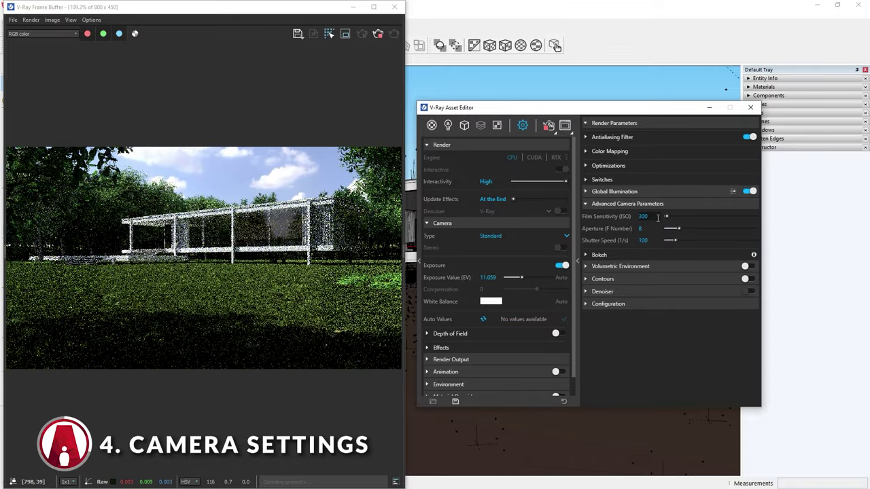
{"action": "type", "text": "500"}
{"action": "key", "text": "Return"}
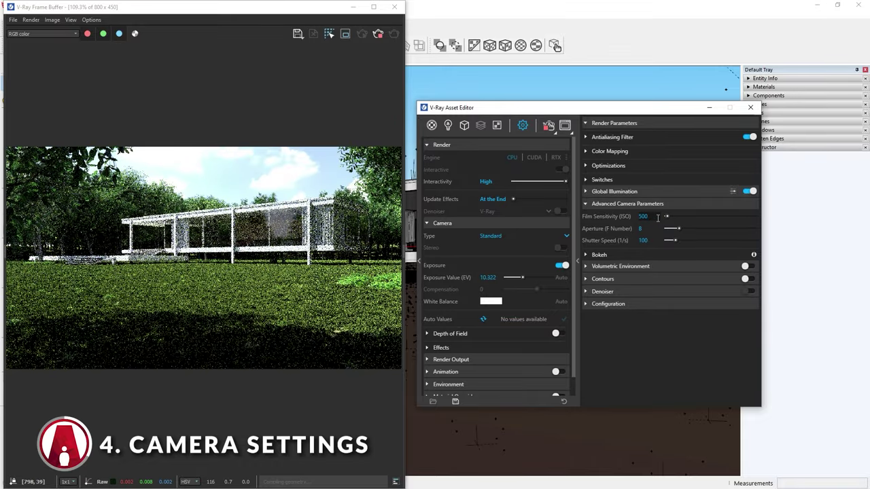
{"action": "type", "text": "400"}
{"action": "key", "text": "Return"}
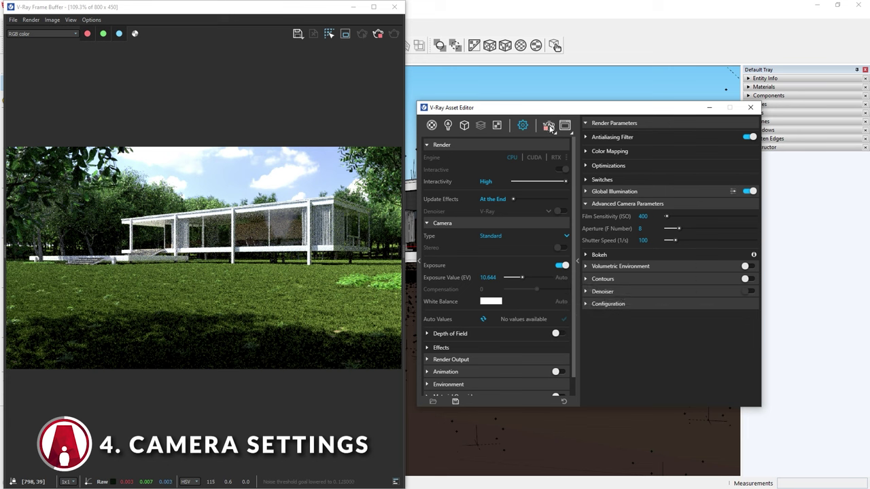
Disable interactive mode, render at 1920 x 1080, and apply the auto exposure of 8.989 EV.
{"action": "left_click", "coordinate": [549, 126]}
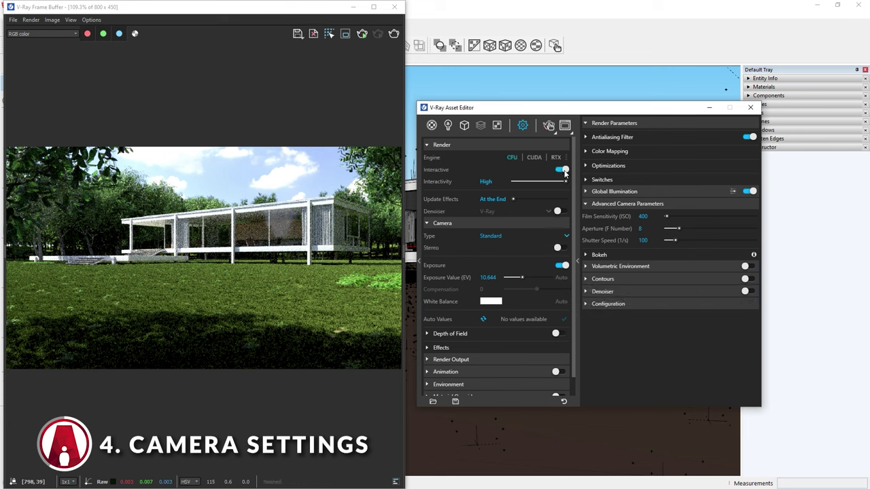
{"action": "left_click", "coordinate": [562, 170]}
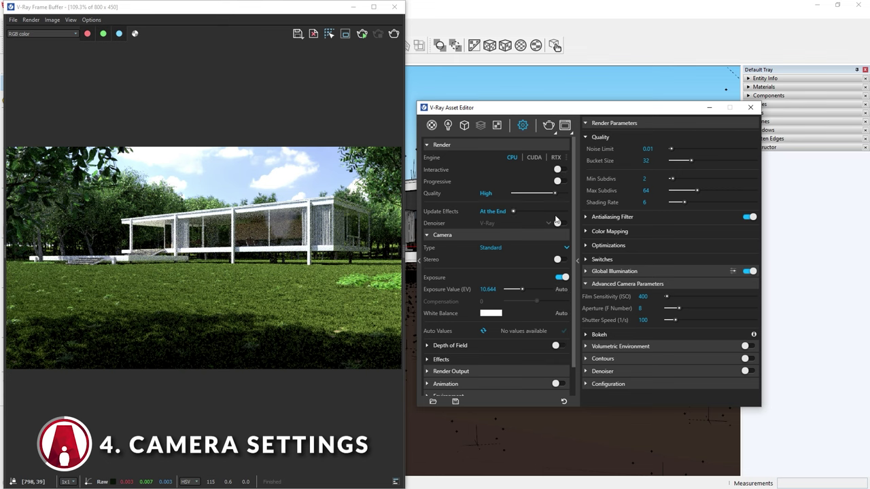
{"action": "left_click", "coordinate": [563, 291]}
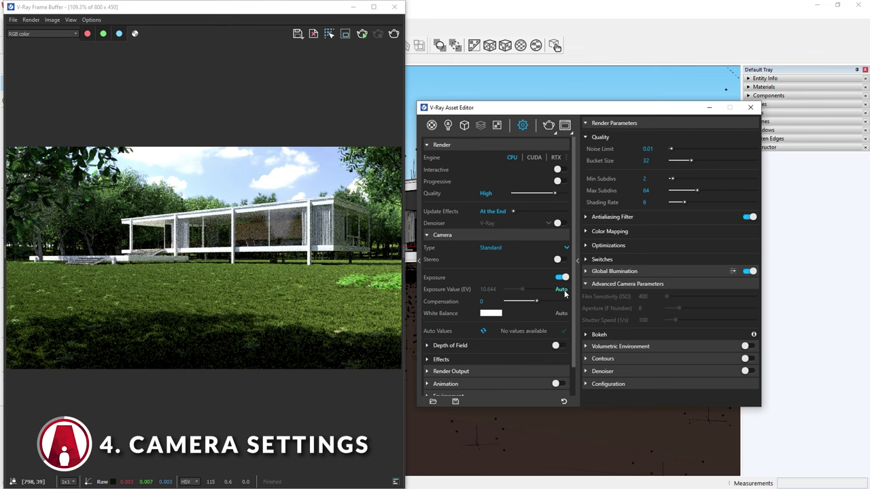
{"action": "left_click", "coordinate": [549, 126]}
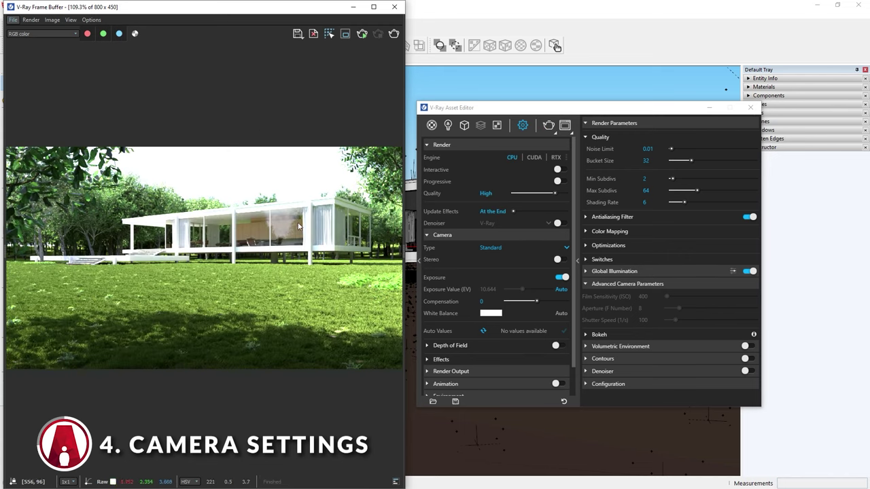
{"action": "left_click", "coordinate": [483, 332]}
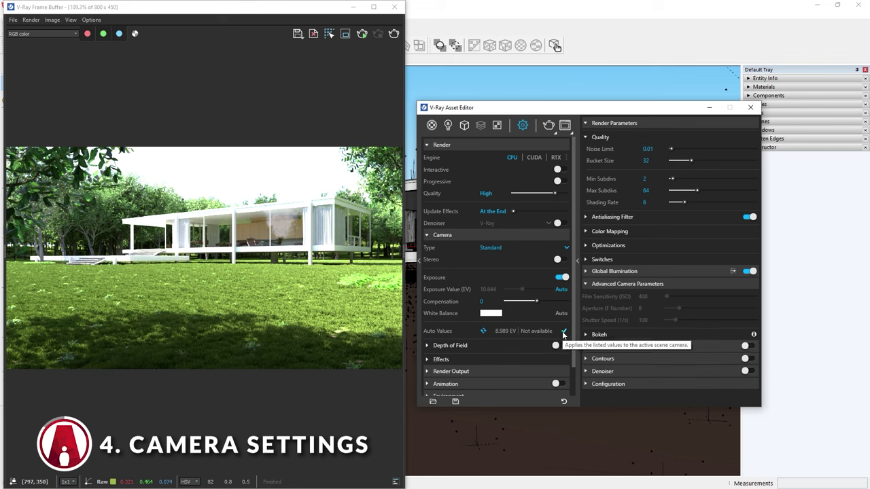
{"action": "left_click", "coordinate": [564, 333]}
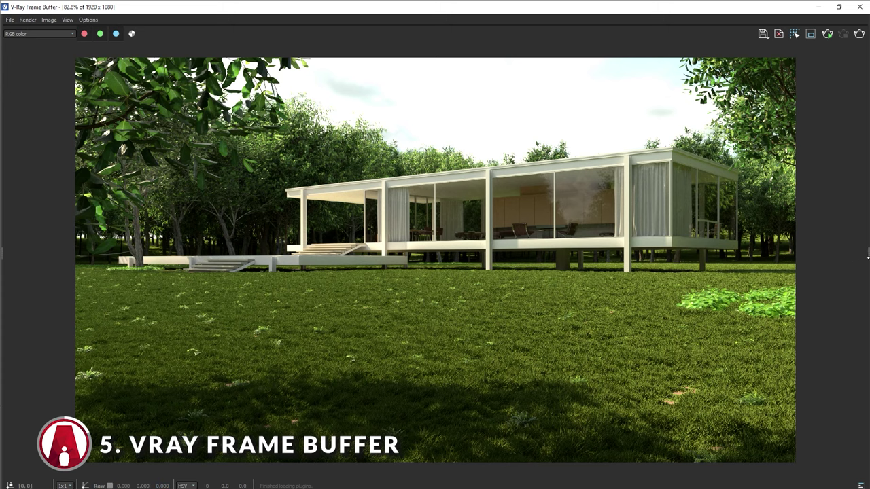
Add an Exposure correction layer in the Frame Buffer and set its exposure to 1.5.
{"action": "left_click", "coordinate": [868, 253]}
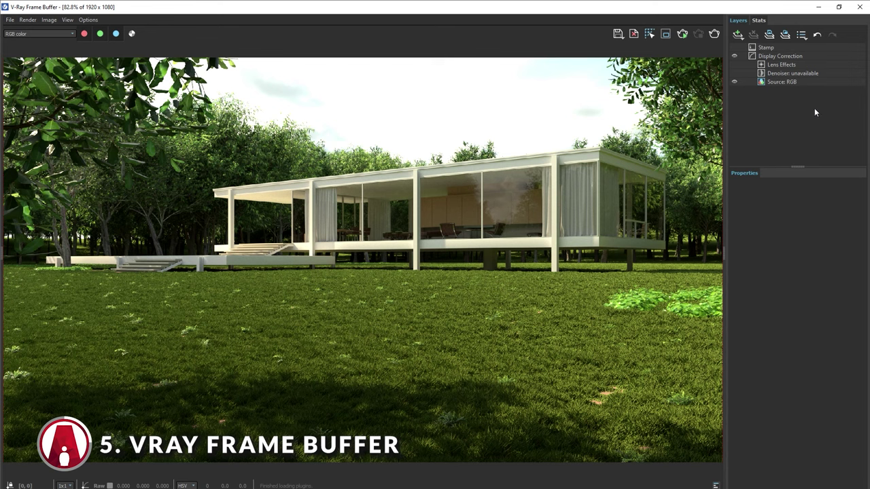
{"action": "left_click", "coordinate": [742, 37]}
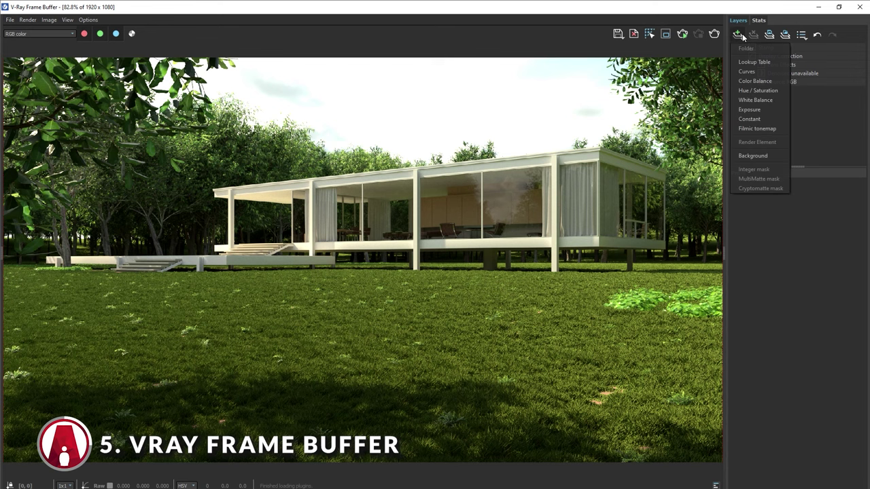
{"action": "left_click", "coordinate": [771, 110]}
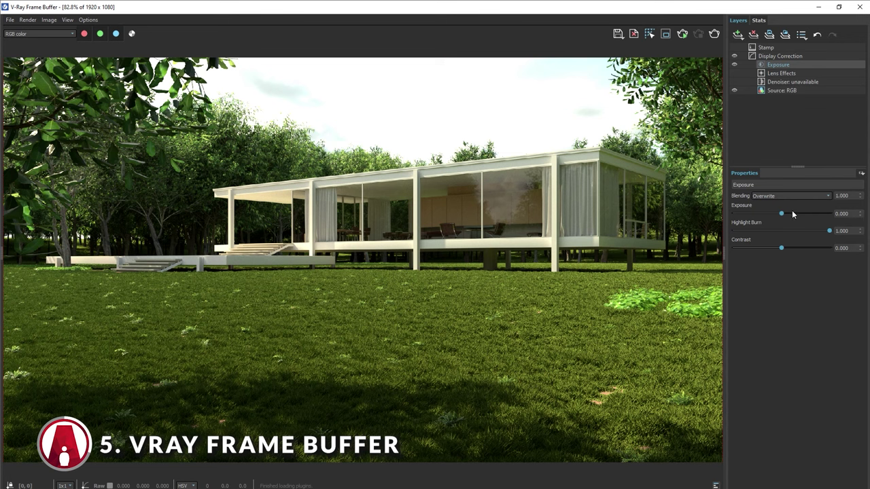
{"action": "mouse_move", "coordinate": [791, 212]}
{"action": "left_mouse_down"}
{"action": "mouse_move", "coordinate": [803, 214]}
{"action": "mouse_move", "coordinate": [766, 205]}
{"action": "mouse_move", "coordinate": [787, 208]}
{"action": "left_mouse_up"}
{"action": "key", "text": "Return"}
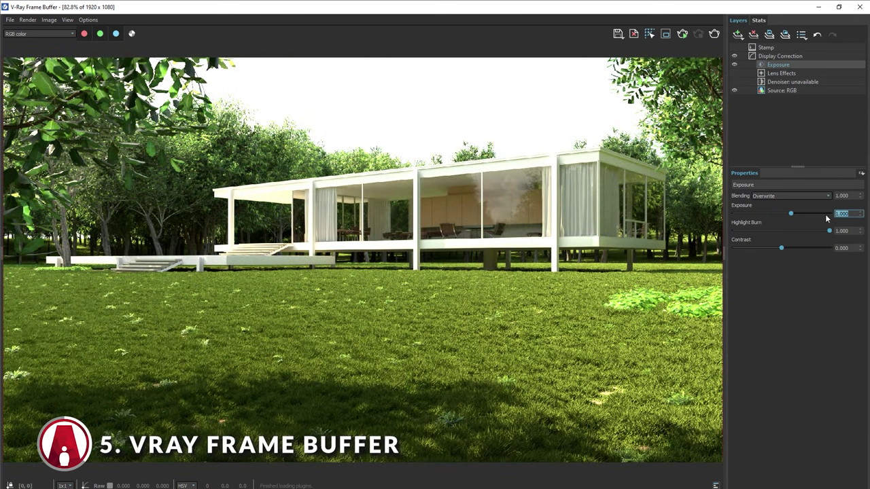
{"action": "type", "text": "2"}
{"action": "key", "text": "Return"}
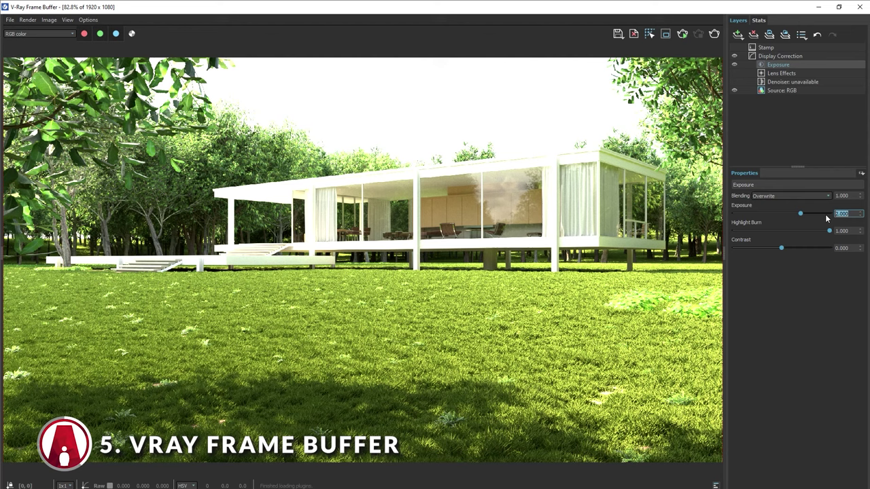
{"action": "type", "text": "1.5"}
{"action": "key", "text": "Return"}
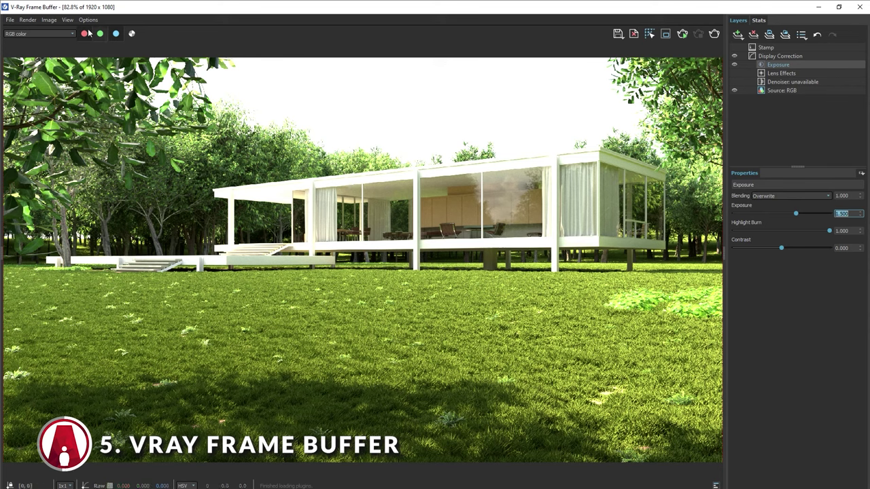
Preview clamped colours and lower Highlight Burn to about 0.062 to recover the clipped sky.
{"action": "left_click", "coordinate": [67, 20]}
{"action": "mouse_move", "coordinate": [118, 63]}
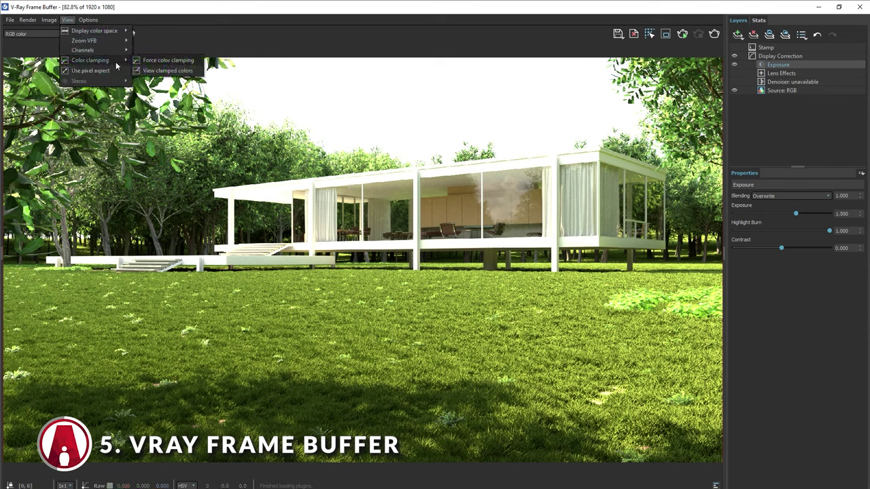
{"action": "left_click", "coordinate": [167, 70]}
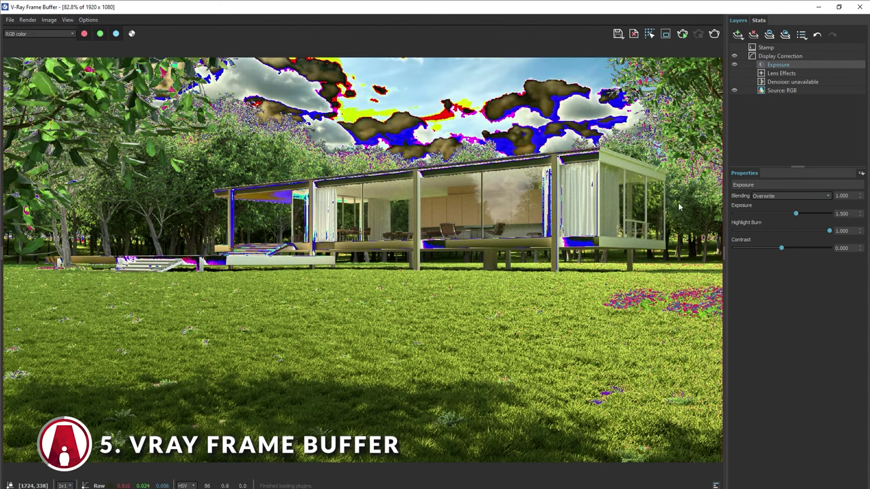
{"action": "mouse_move", "coordinate": [830, 231]}
{"action": "left_mouse_down"}
{"action": "mouse_move", "coordinate": [731, 224]}
{"action": "mouse_move", "coordinate": [740, 231]}
{"action": "left_mouse_up"}
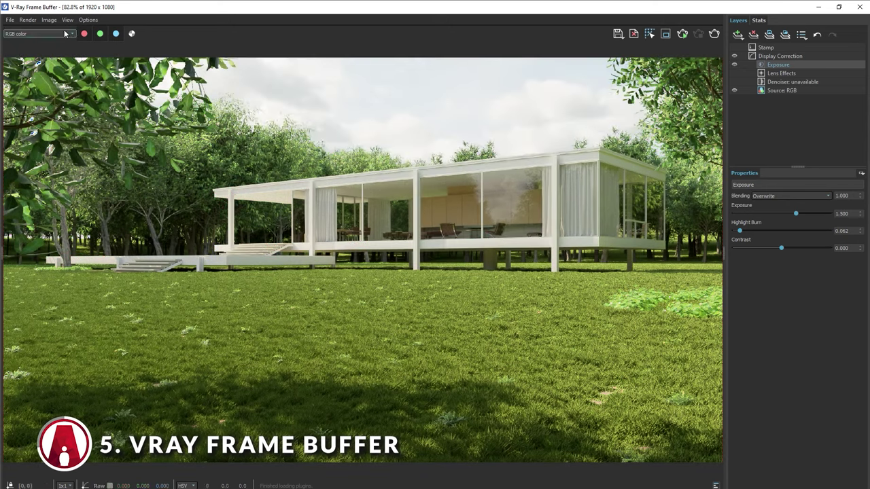
{"action": "left_click", "coordinate": [67, 20]}
{"action": "left_click", "coordinate": [166, 62]}
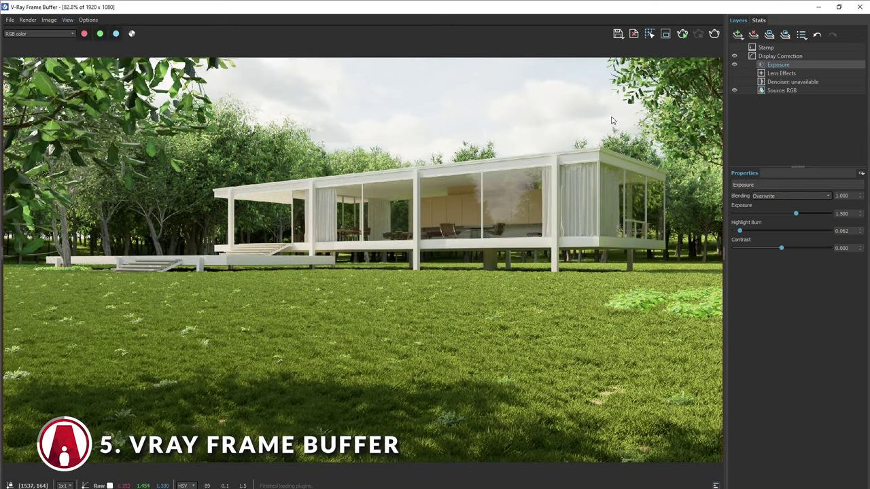
Compare the render with and without the Exposure correction, then set Contrast to -0.033.
{"action": "left_click", "coordinate": [734, 65]}
{"action": "left_click", "coordinate": [734, 65]}
{"action": "left_click", "coordinate": [735, 66]}
{"action": "left_click", "coordinate": [735, 65]}
{"action": "mouse_move", "coordinate": [782, 247]}
{"action": "left_mouse_down"}
{"action": "mouse_move", "coordinate": [806, 249]}
{"action": "mouse_move", "coordinate": [780, 249]}
{"action": "left_mouse_up"}
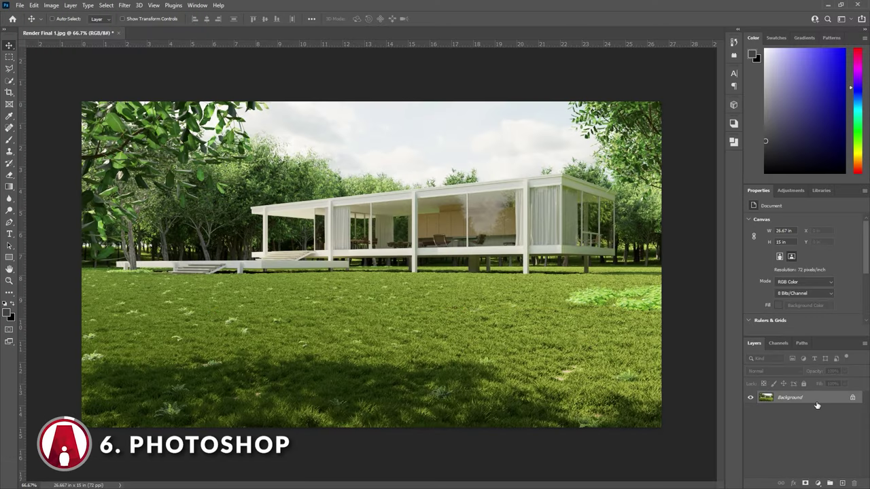
Unlock the Background into Layer 0 and convert it to a smart object.
{"action": "double_click", "coordinate": [817, 403]}
{"action": "key", "text": "Return"}
{"action": "right_click", "coordinate": [815, 402]}
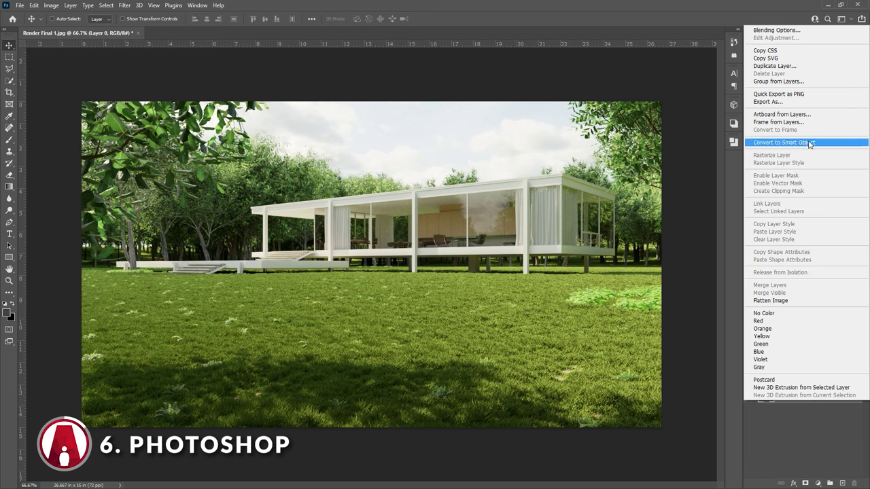
{"action": "left_click", "coordinate": [808, 142]}
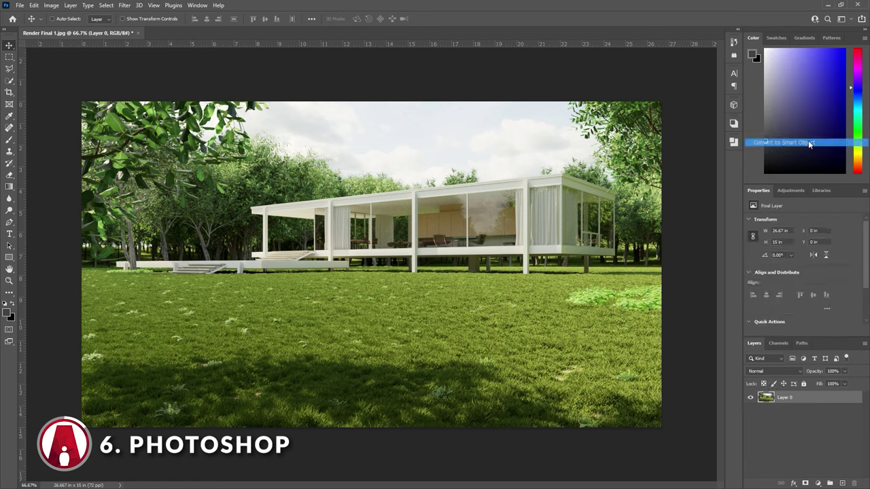
Apply a Camera Raw Filter that raises Temperature and Tint to warm the image.
{"action": "left_click", "coordinate": [126, 6]}
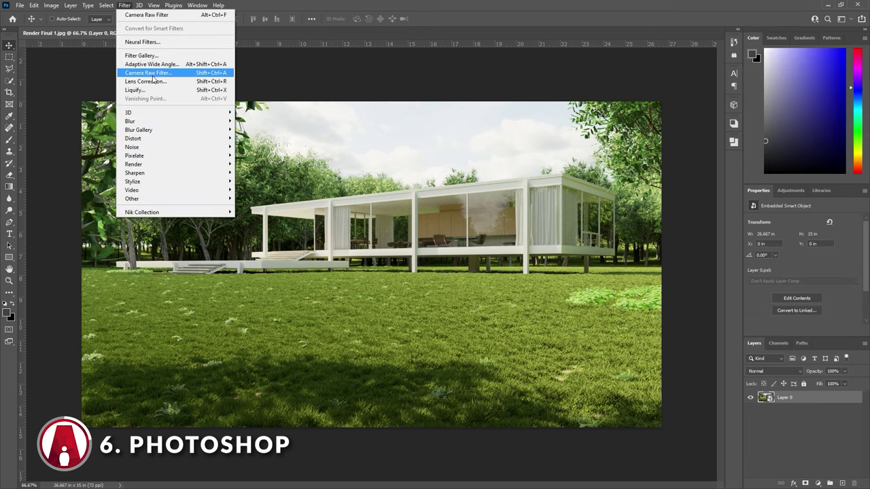
{"action": "left_click", "coordinate": [149, 73]}
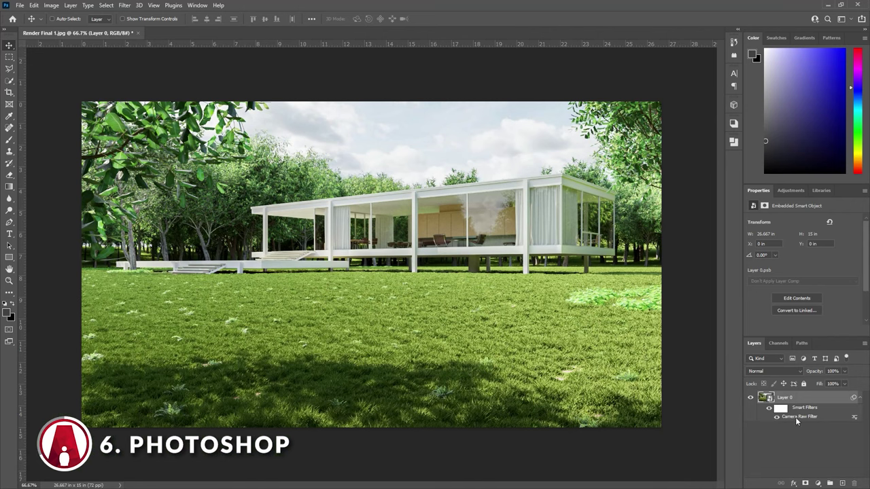
{"action": "double_click", "coordinate": [796, 417]}
{"action": "left_click_drag", "start_coordinate": [662, 177], "coordinate": [682, 191]}
{"action": "left_click", "coordinate": [686, 473]}
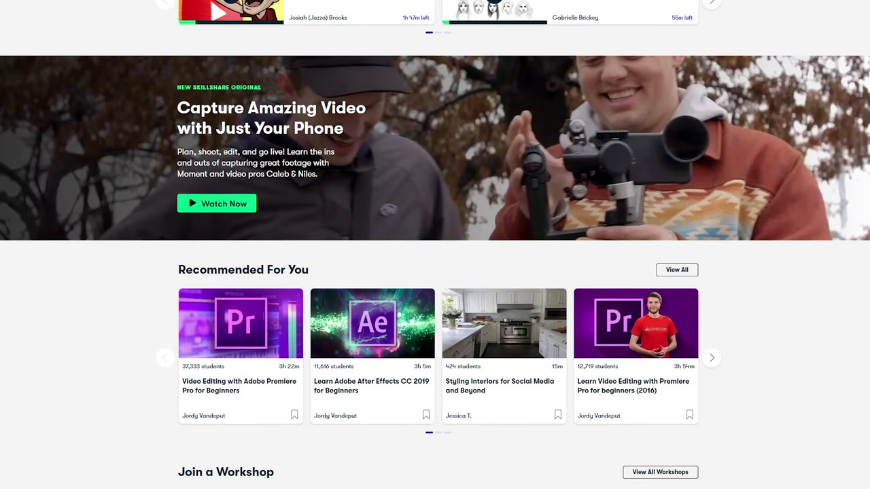
Browse the Film & Video and then the Illustration class categories.
{"action": "scroll", "coordinate": [435, 245], "scroll_direction": "down", "scroll_amount": 3}
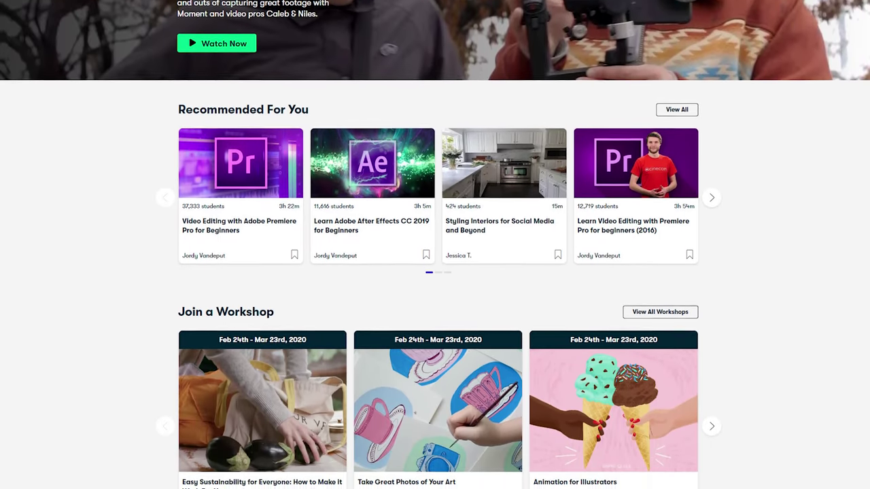
{"action": "scroll", "coordinate": [435, 244], "scroll_direction": "down", "scroll_amount": 2}
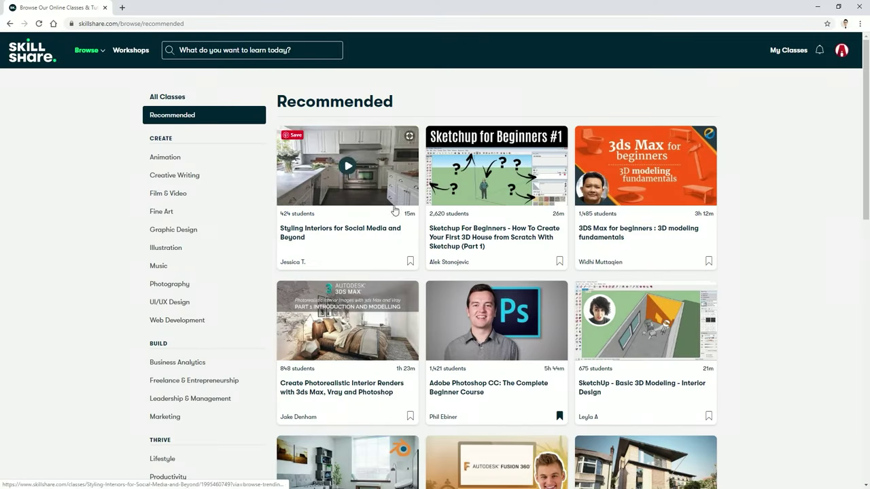
{"action": "scroll", "coordinate": [806, 235], "scroll_direction": "down", "scroll_amount": 5}
{"action": "scroll", "coordinate": [807, 235], "scroll_direction": "up", "scroll_amount": 5}
{"action": "left_click", "coordinate": [168, 187]}
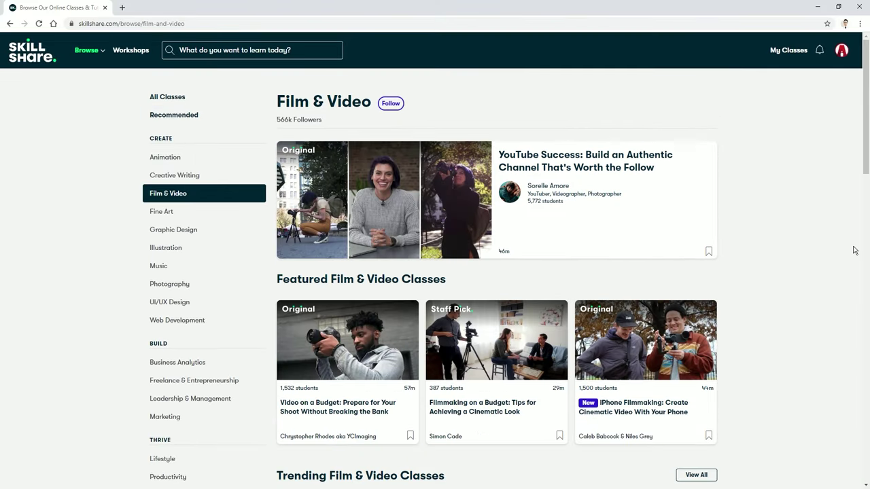
Load the sponsor's bit.ly free-trial short link in the address bar.
{"action": "scroll", "coordinate": [855, 250], "scroll_direction": "down", "scroll_amount": 10}
{"action": "scroll", "coordinate": [855, 250], "scroll_direction": "up", "scroll_amount": 10}
{"action": "left_click", "coordinate": [194, 246]}
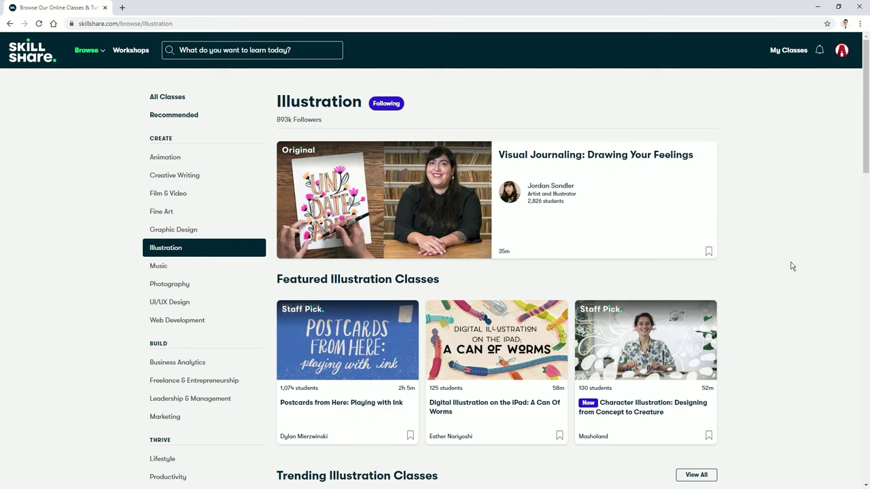
{"action": "scroll", "coordinate": [841, 253], "scroll_direction": "down", "scroll_amount": 10}
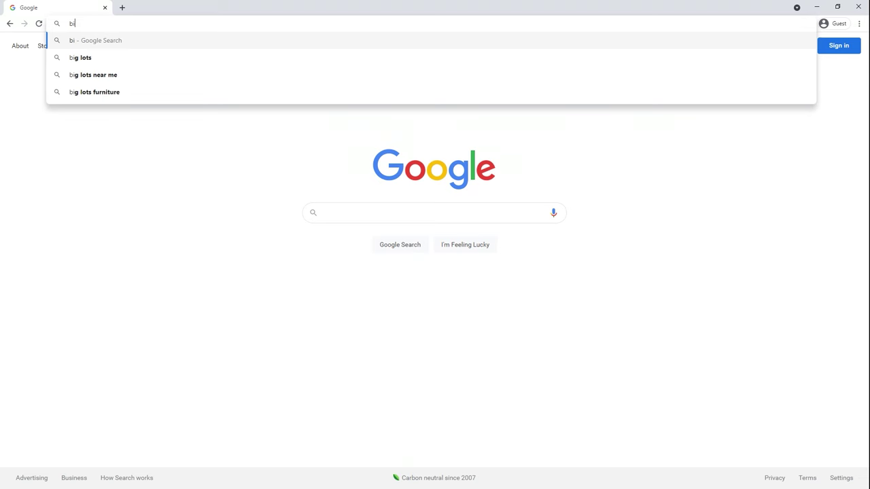
{"action": "type", "text": "it."}
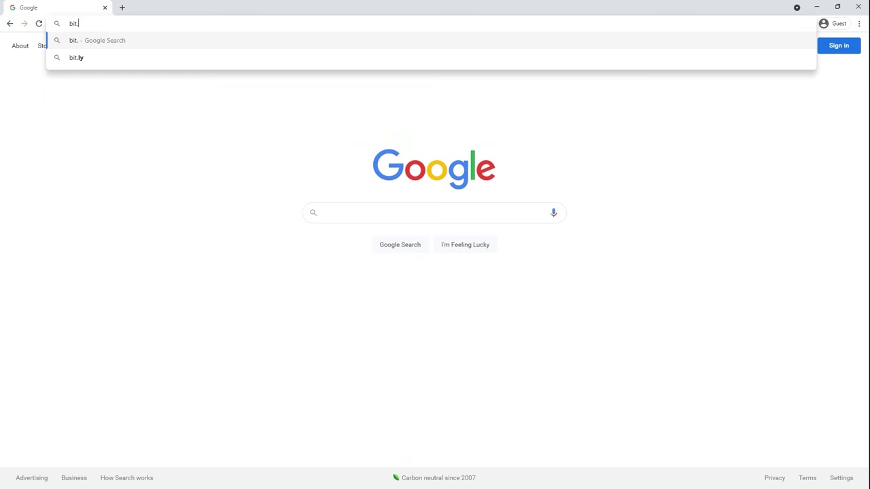
{"action": "type", "text": "ly/minhski"}
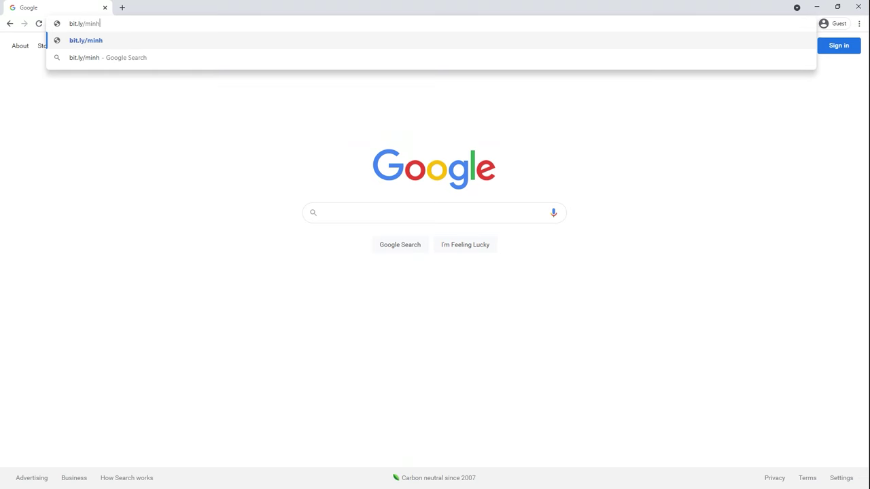
{"action": "type", "text": "ll3D"}
{"action": "key", "text": "Return"}
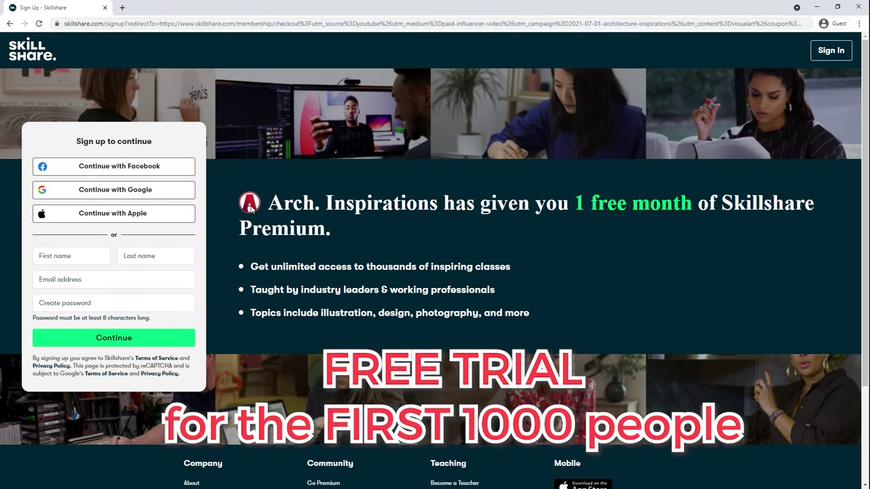
Highlight the free Skillshare Premium heading and the free month phrase on the sign-up page.
{"action": "left_click_drag", "start_coordinate": [266, 202], "coordinate": [351, 229]}
{"action": "left_click", "coordinate": [587, 212]}
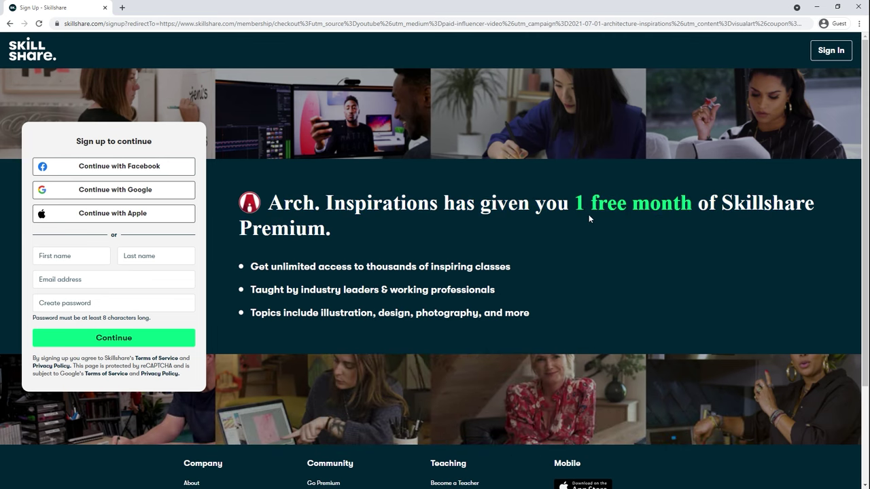
{"action": "left_click_drag", "start_coordinate": [575, 204], "coordinate": [670, 203]}
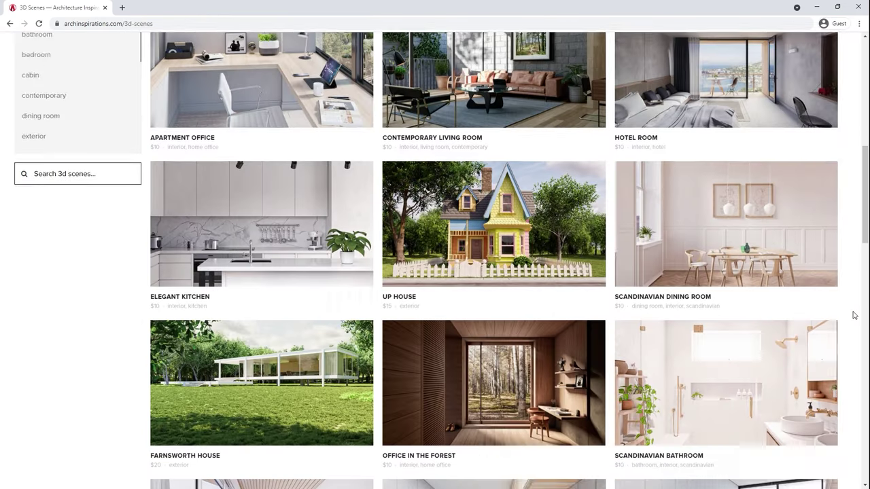
Open the Farnsworth House scene from the 3D Scenes grid and scroll to its comparison renders.
{"action": "scroll", "coordinate": [278, 273], "scroll_direction": "down", "scroll_amount": 5}
{"action": "scroll", "coordinate": [278, 274], "scroll_direction": "up", "scroll_amount": 3}
{"action": "left_click", "coordinate": [278, 274]}
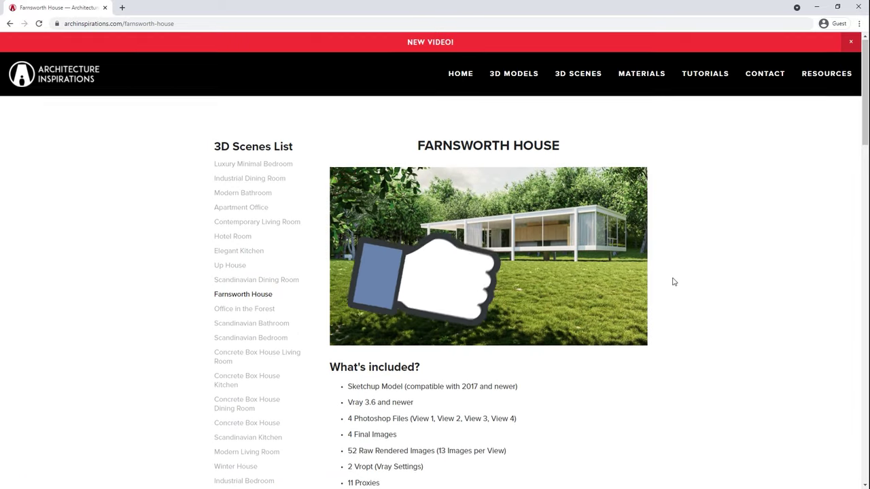
{"action": "scroll", "coordinate": [672, 279], "scroll_direction": "down", "scroll_amount": 15}
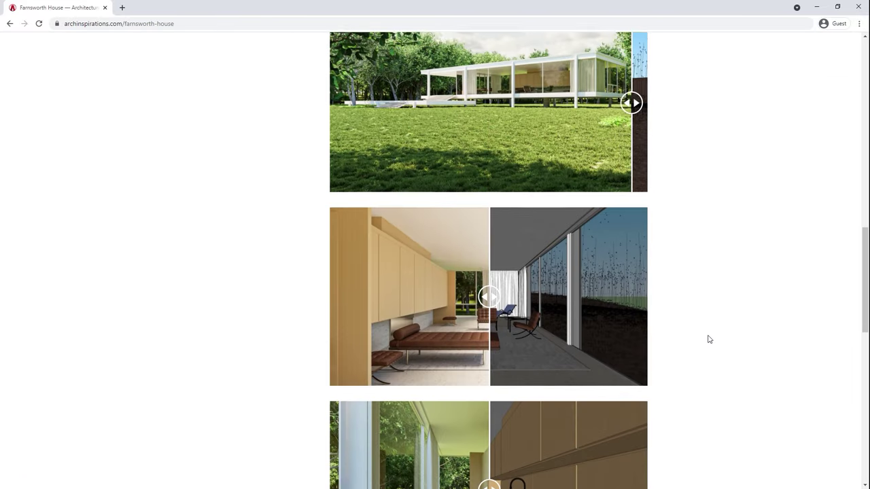